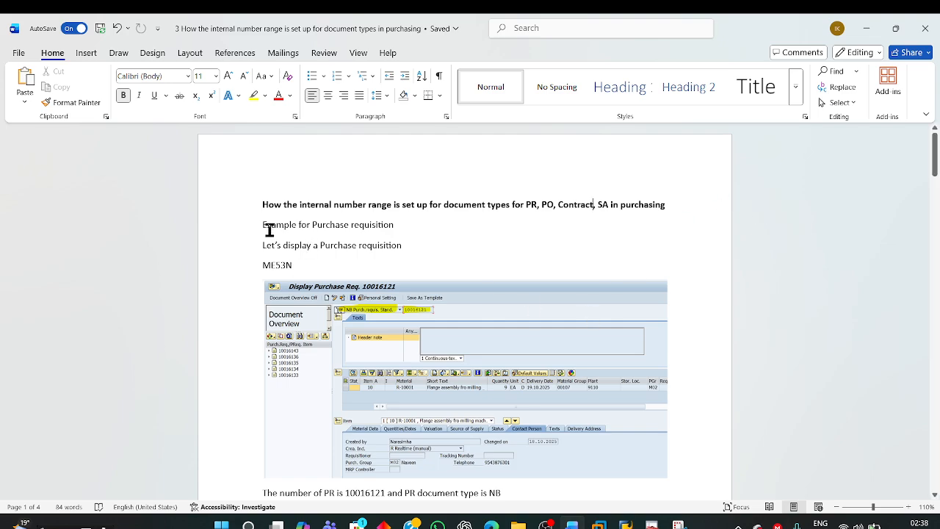
Highlight the example heading and transaction ME53N in the Word notes, switch to the SAP Easy Access window and run ME53N.
drag(289, 224, 400, 229)
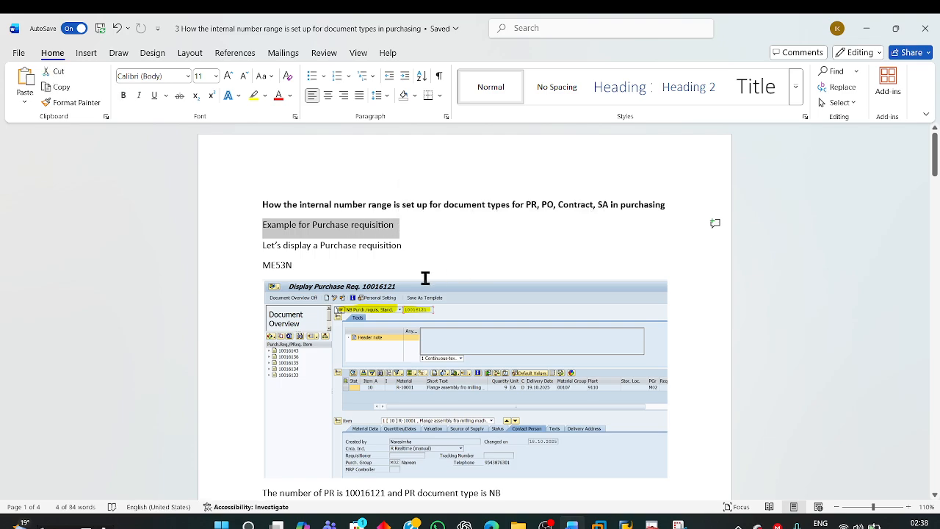
drag(260, 265, 311, 265)
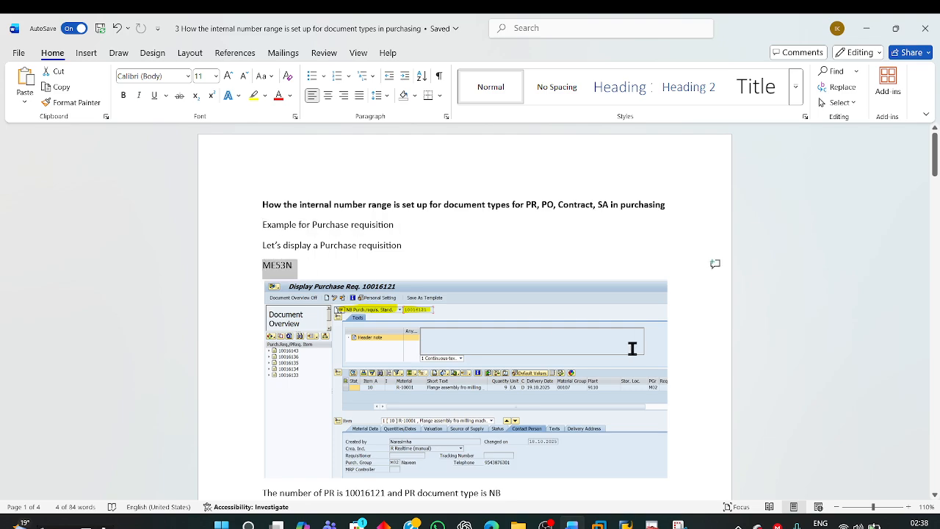
mouse_move(628, 525)
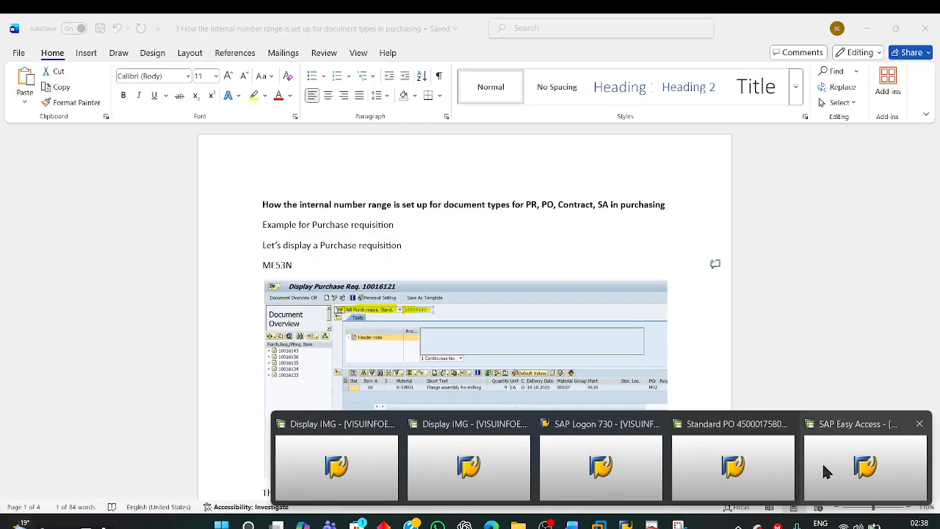
click(823, 470)
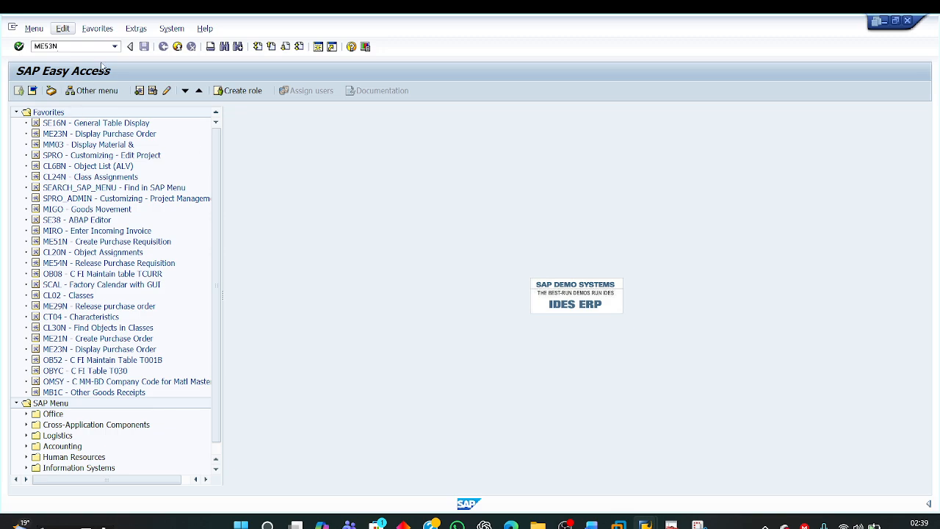
key(Return)
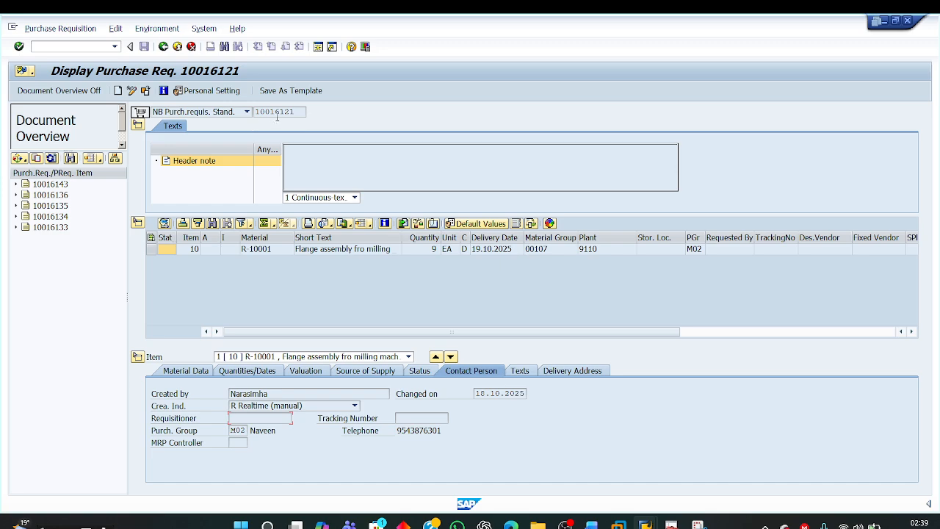
Examine the displayed purchase requisition's number and check its document type NB in the list of document types.
drag(295, 111, 265, 111)
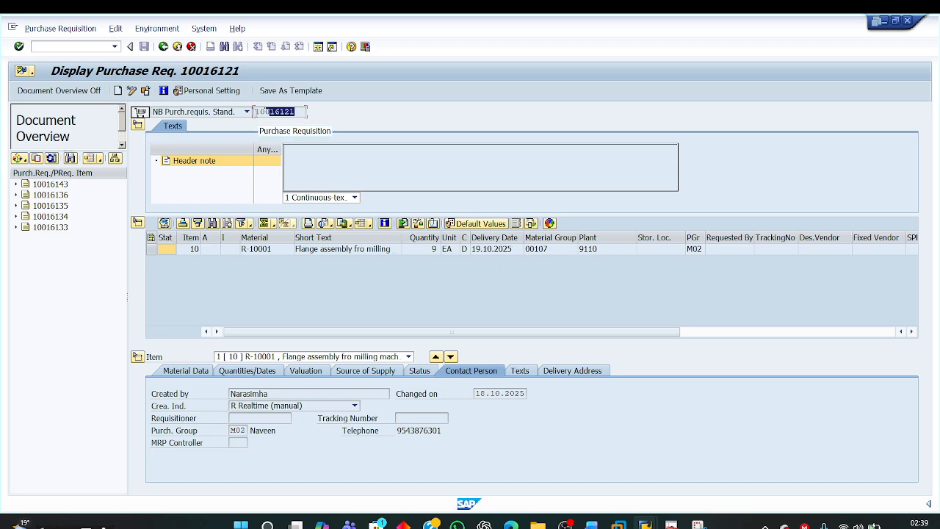
drag(140, 111, 140, 112)
click(258, 111)
drag(258, 112, 304, 112)
click(282, 111)
drag(256, 112, 302, 112)
click(269, 112)
drag(260, 111, 296, 112)
click(269, 112)
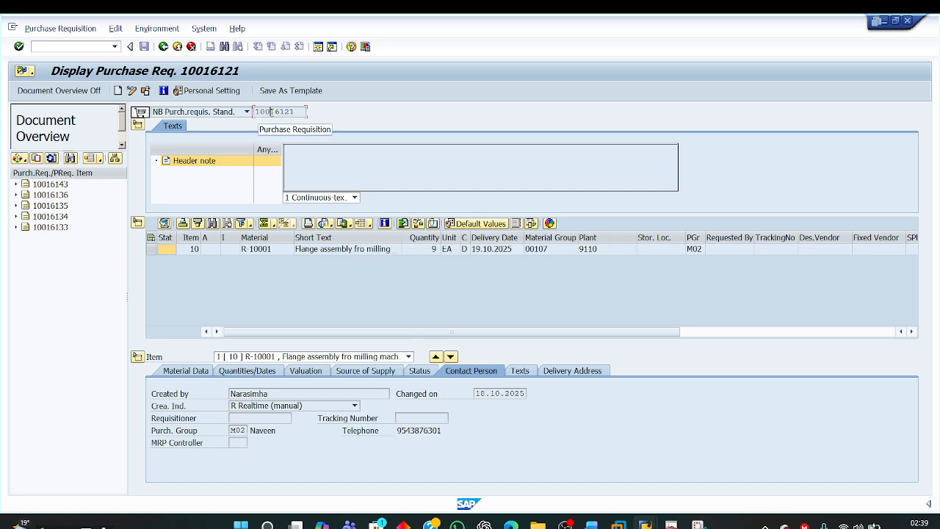
click(209, 111)
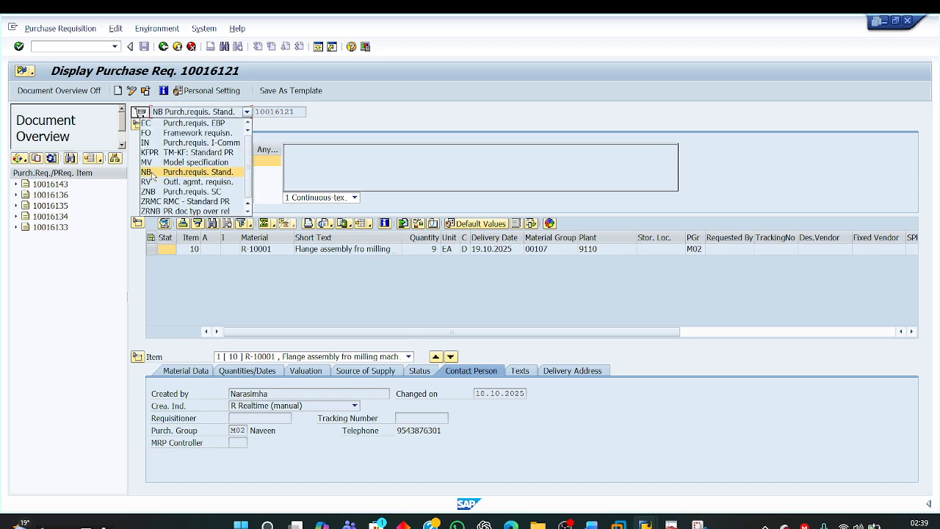
click(152, 175)
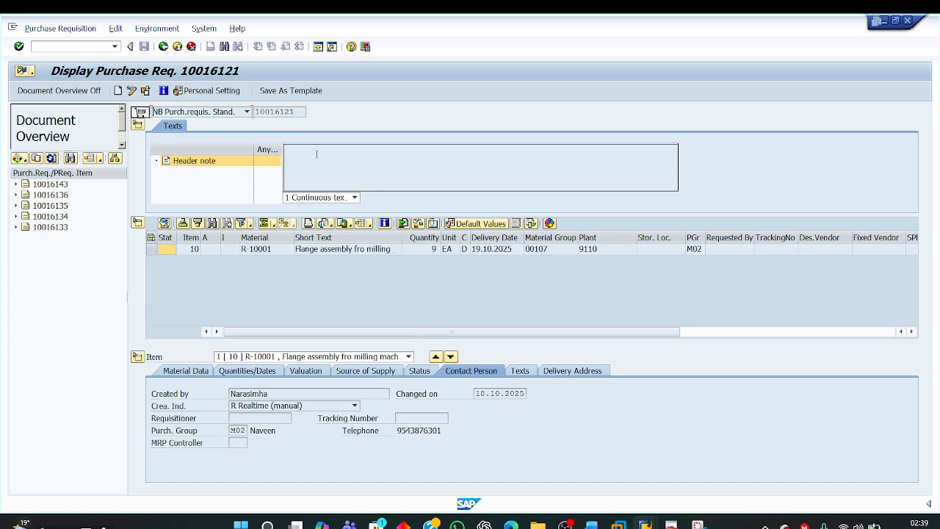
Switch to the first Display IMG window and open Define Document Types under Materials Management, Purchasing, Purchase Requisition.
mouse_move(650, 525)
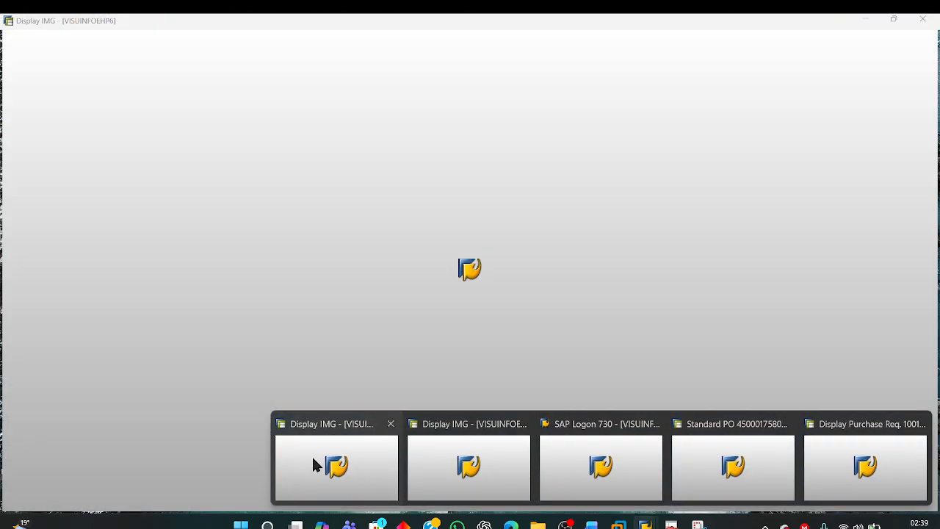
click(311, 454)
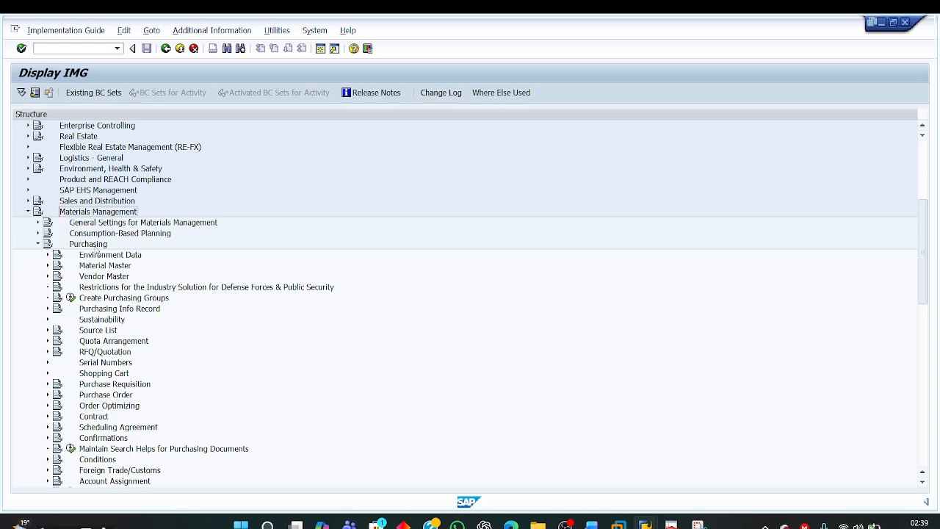
click(96, 246)
click(46, 384)
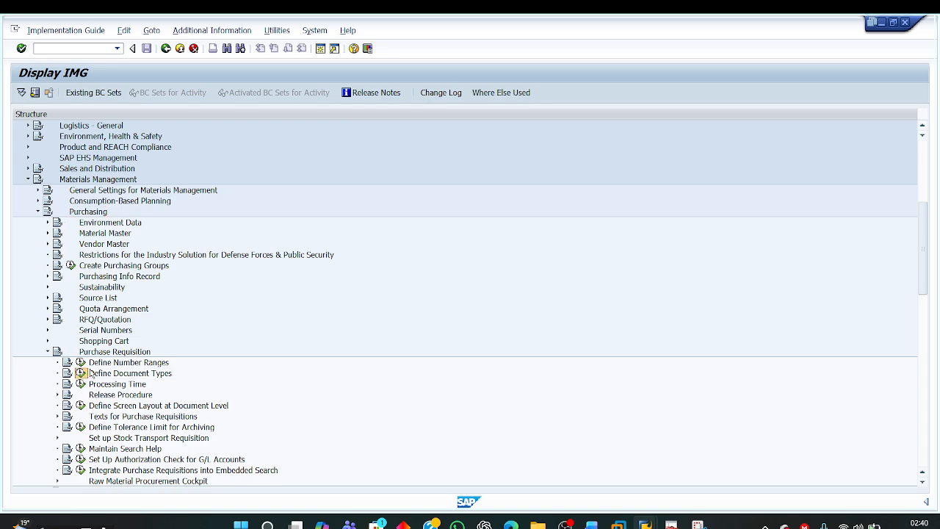
click(81, 373)
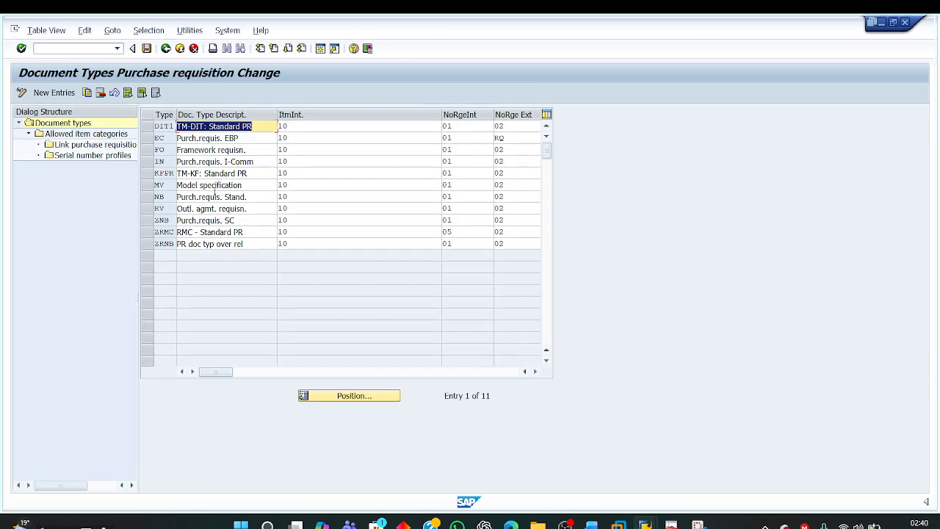
Narrow the ItmInt. column, examine the internal number range of document type NB and select the NB row.
drag(171, 196, 133, 197)
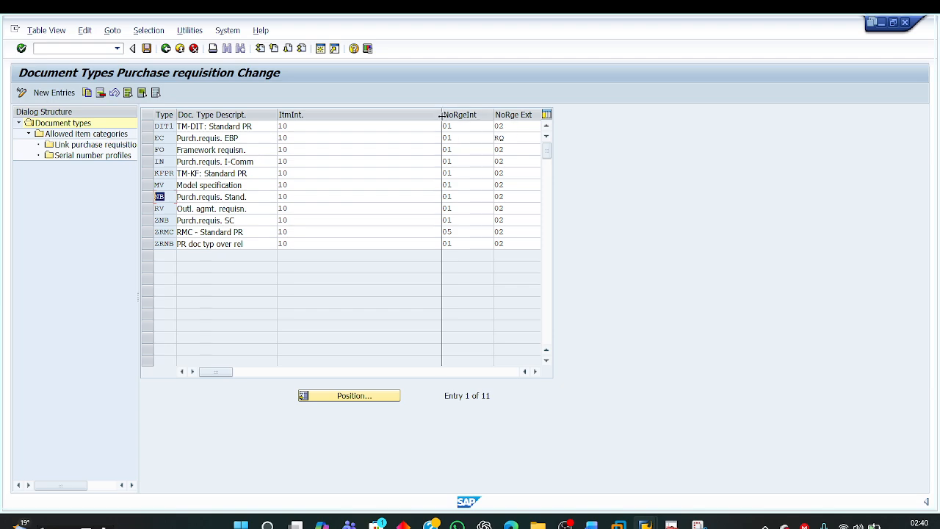
drag(369, 118, 359, 118)
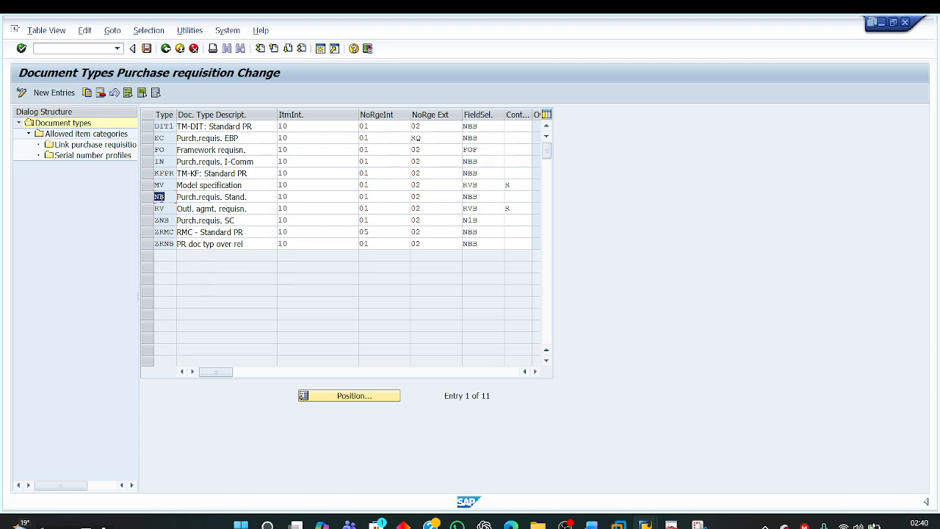
double_click(371, 197)
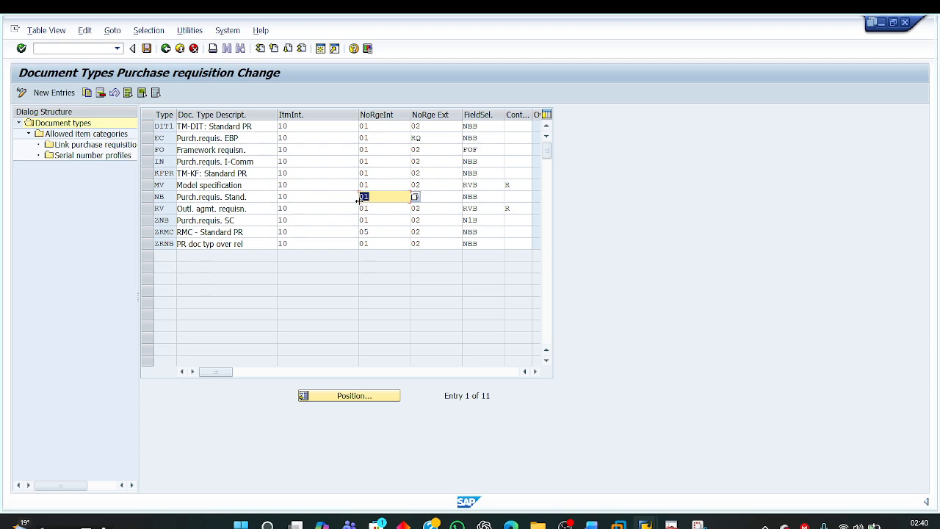
click(149, 197)
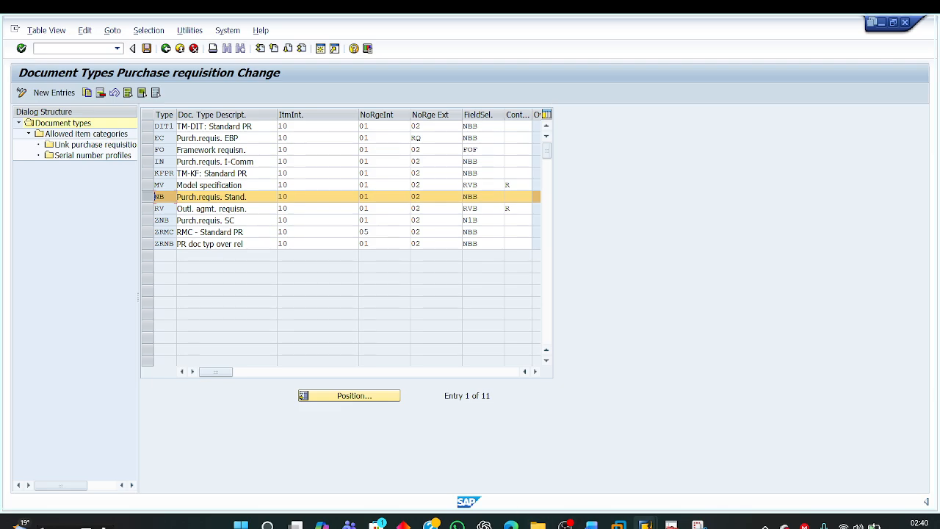
In the other Display IMG window, open Define Number Ranges under Purchasing, Purchase Requisition and display the intervals.
mouse_move(645, 523)
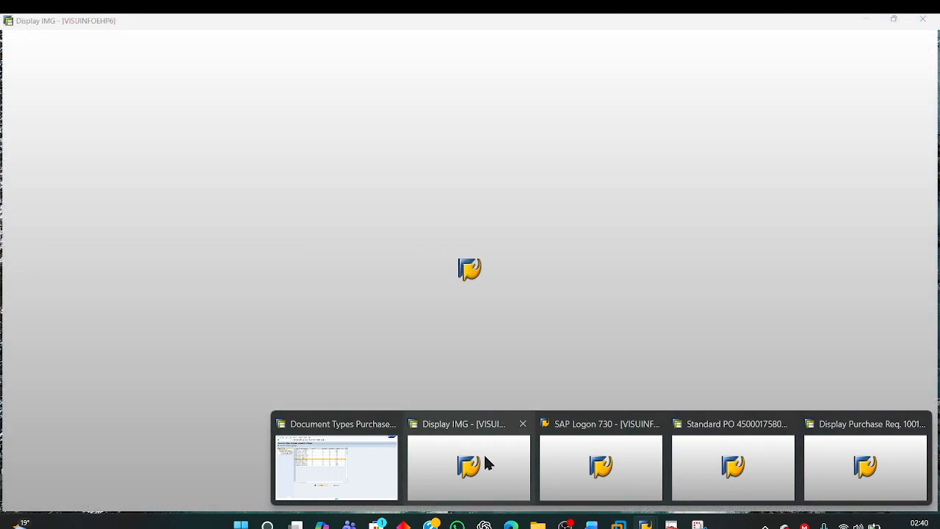
click(483, 453)
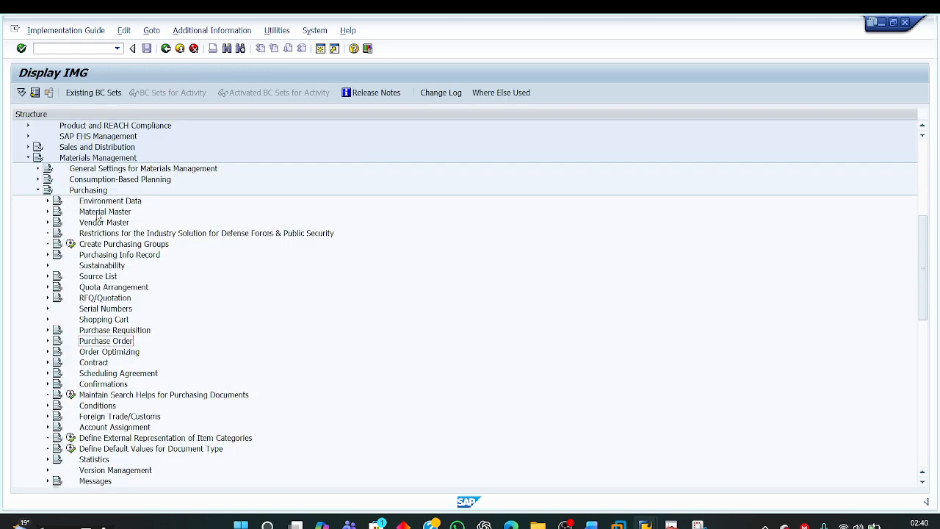
click(97, 159)
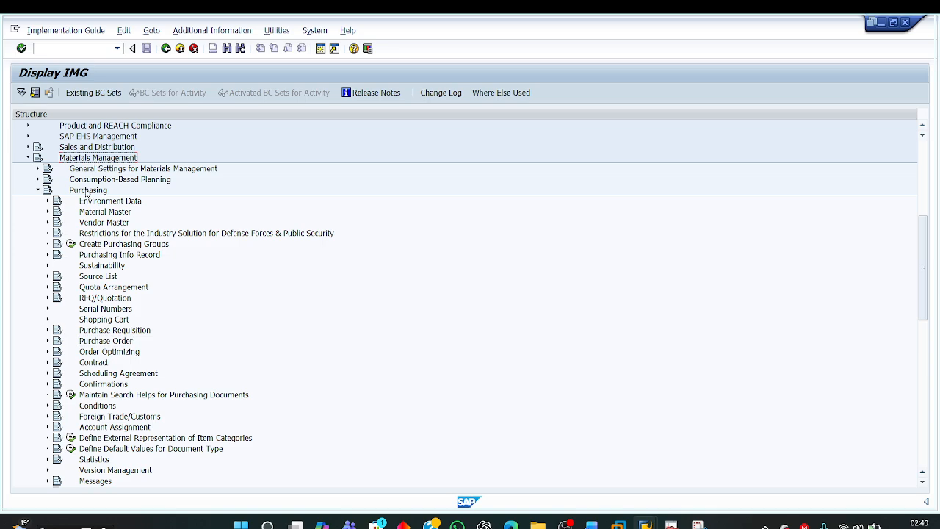
click(87, 192)
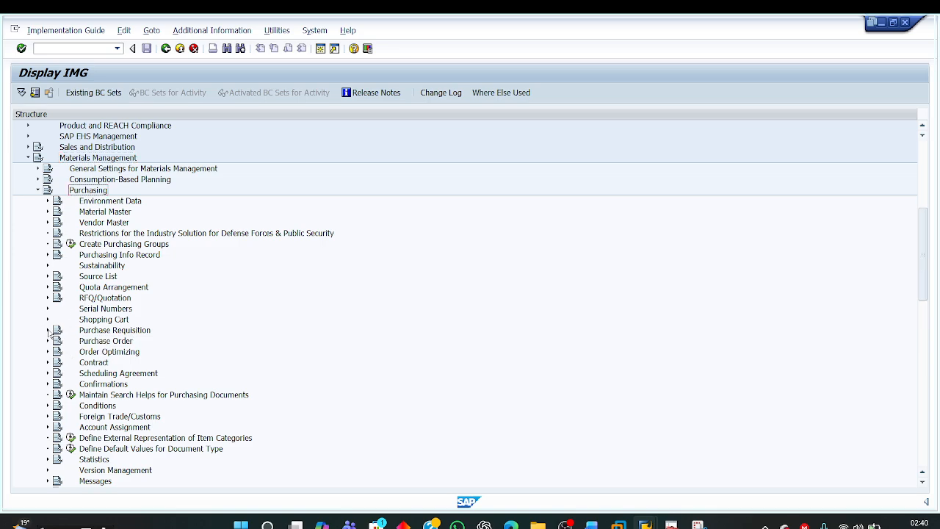
click(48, 331)
click(94, 330)
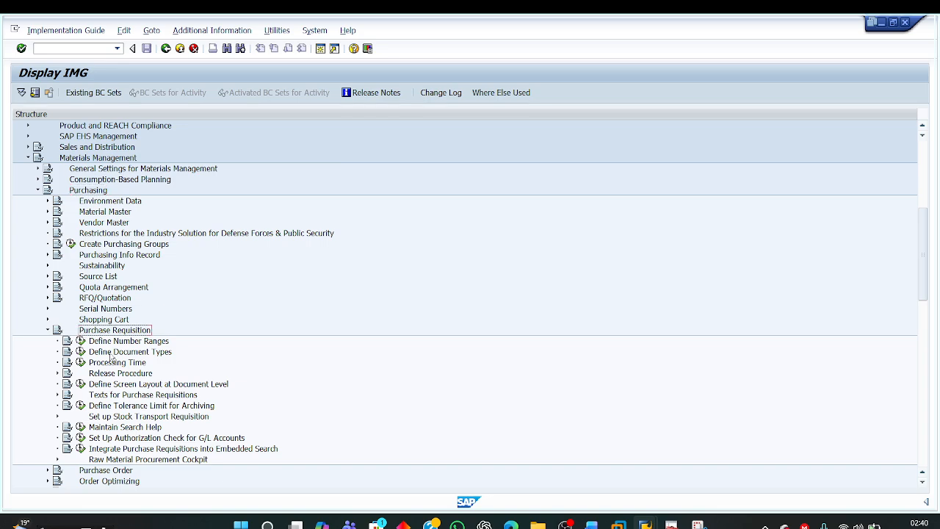
click(111, 354)
click(113, 343)
click(80, 341)
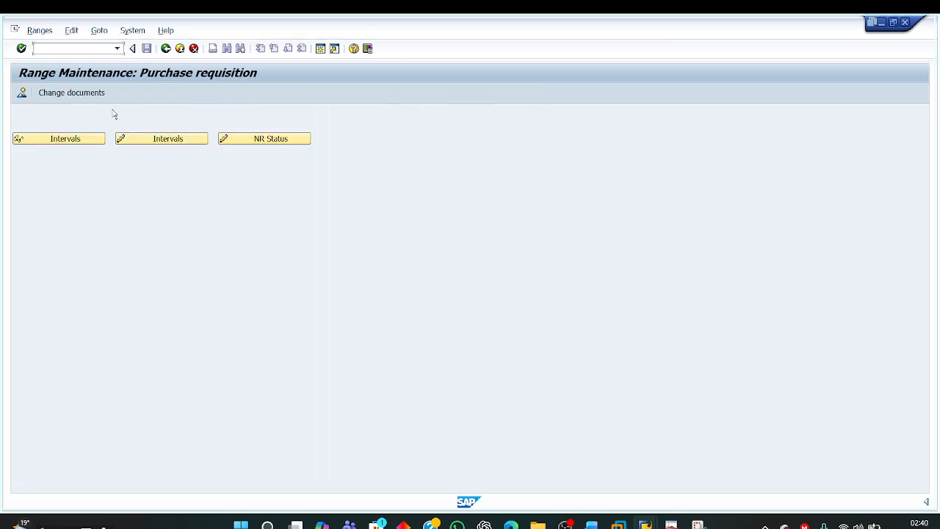
click(57, 141)
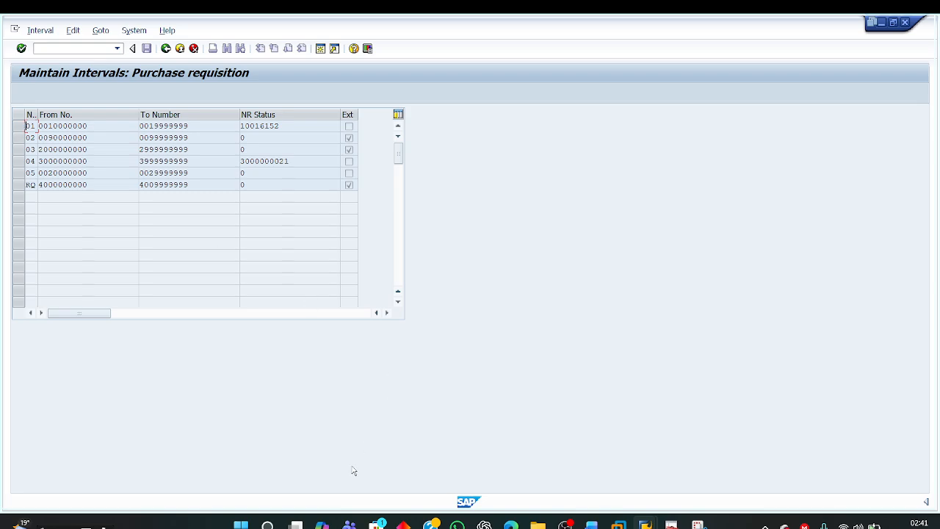
Return to the purchase requisition document types and check the NoRgeInt value of document type NB.
mouse_move(652, 526)
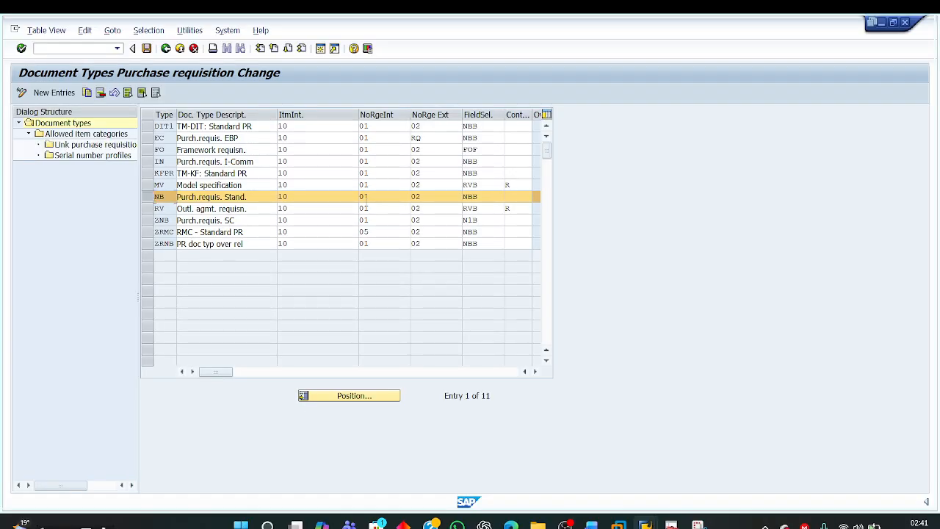
click(365, 196)
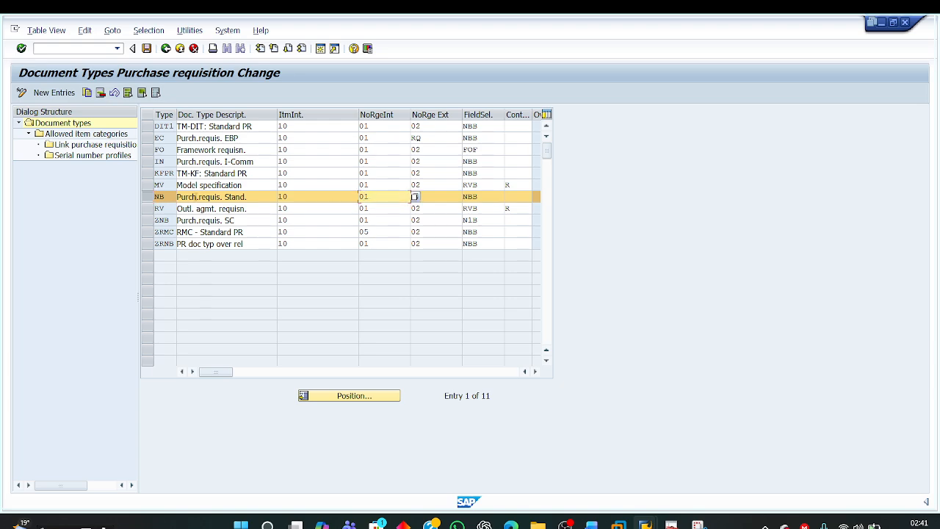
click(153, 197)
drag(389, 196, 342, 198)
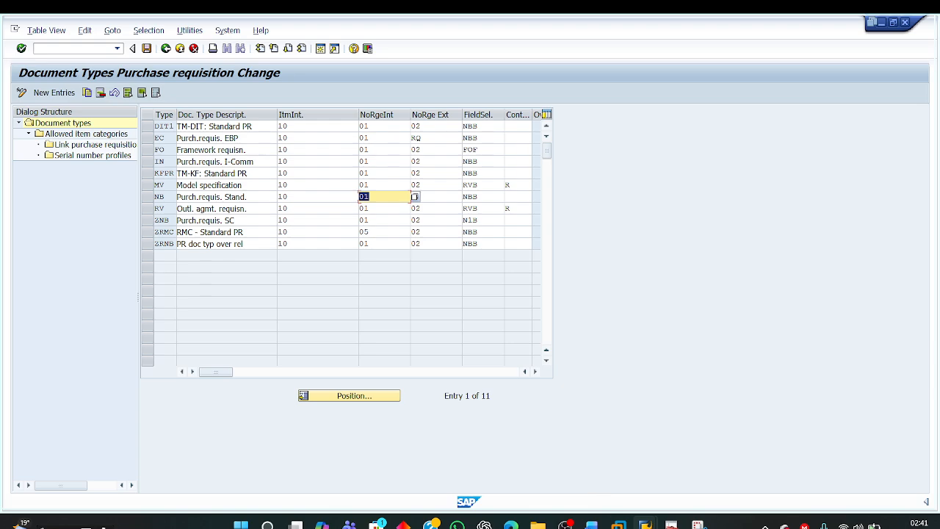
Examine the from and to numbers of interval 01 in the intervals window and compare them with the displayed purchase requisition's number.
mouse_move(643, 523)
click(479, 466)
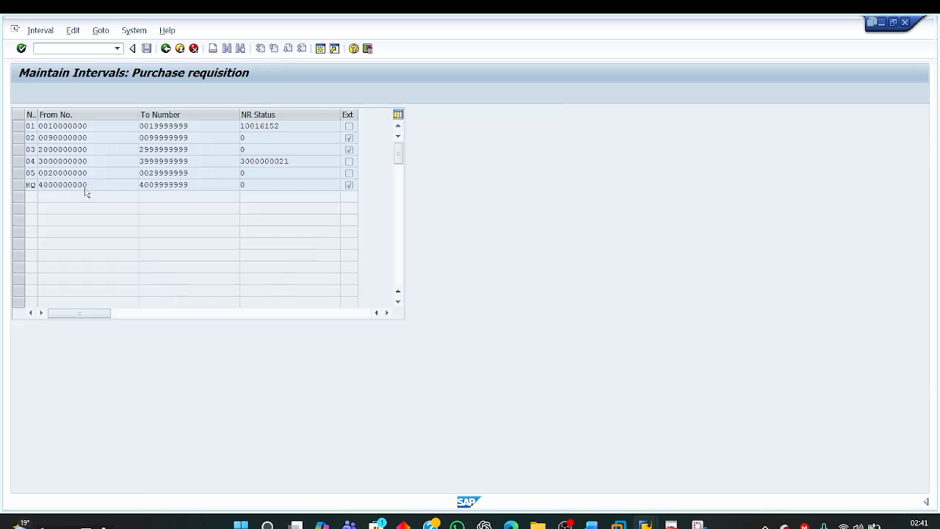
click(32, 125)
drag(49, 126, 100, 128)
click(151, 125)
drag(157, 125, 207, 125)
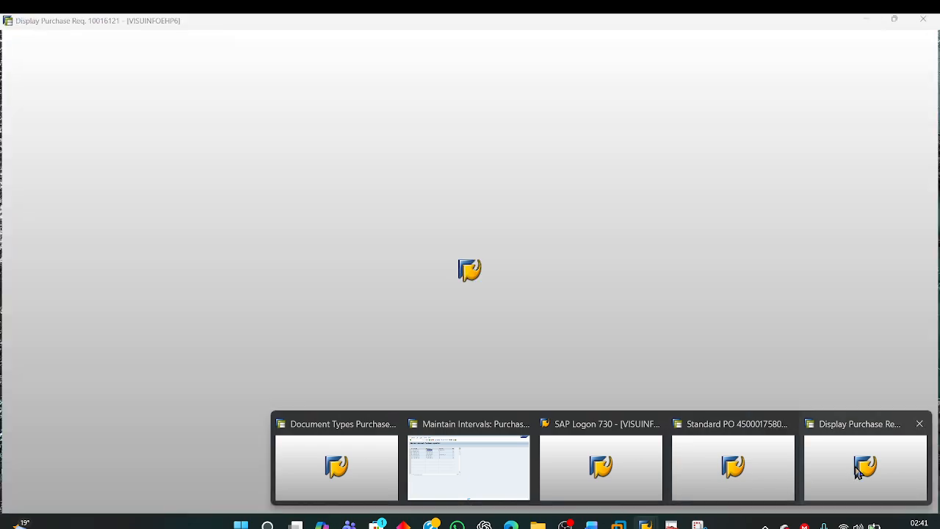
click(859, 470)
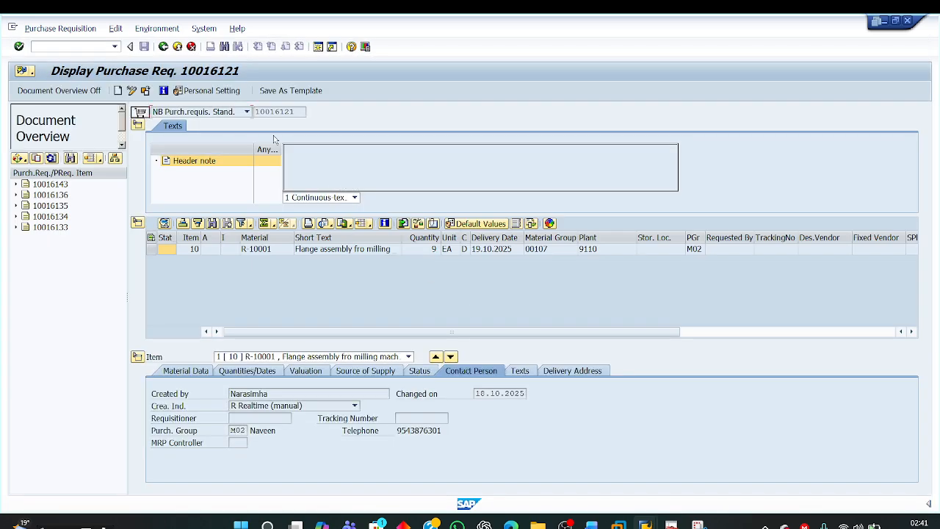
double_click(293, 112)
Switch to the Standard PO window and check the purchase order's number and its document type NB in the type list.
mouse_move(645, 523)
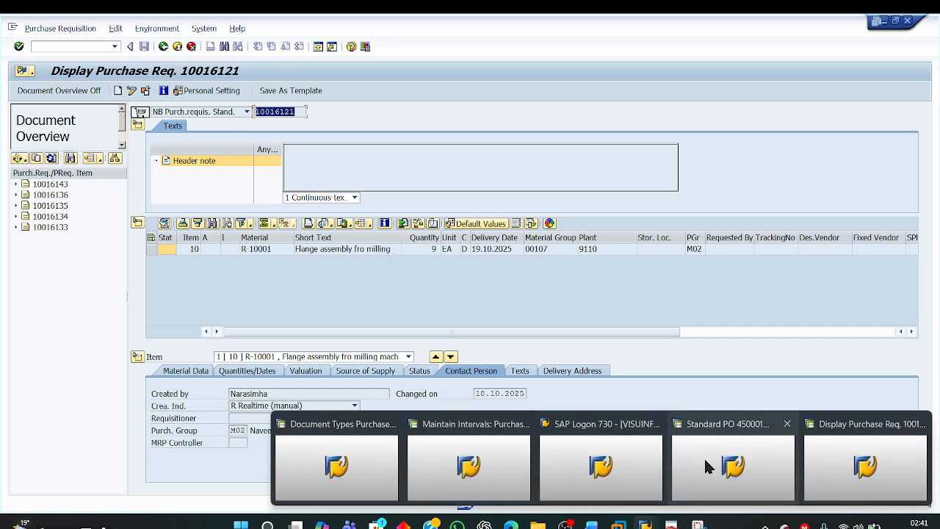
click(705, 461)
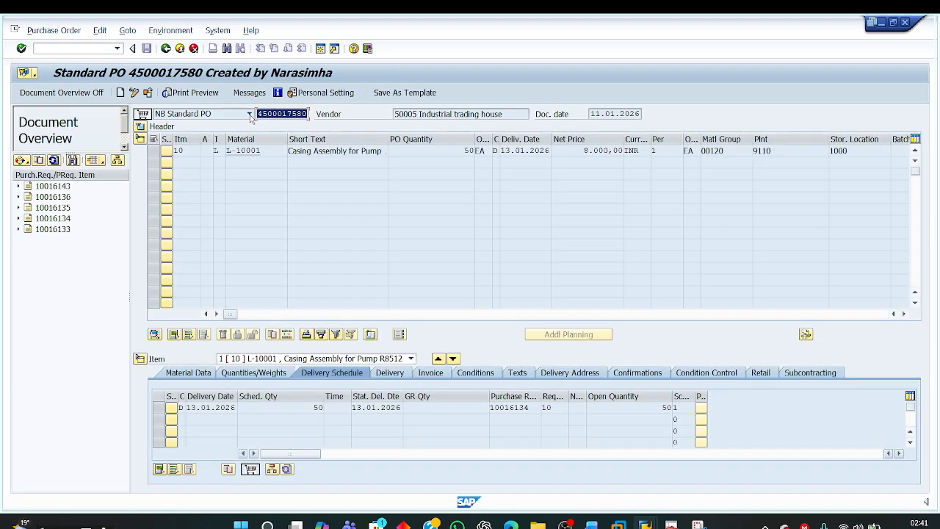
click(278, 115)
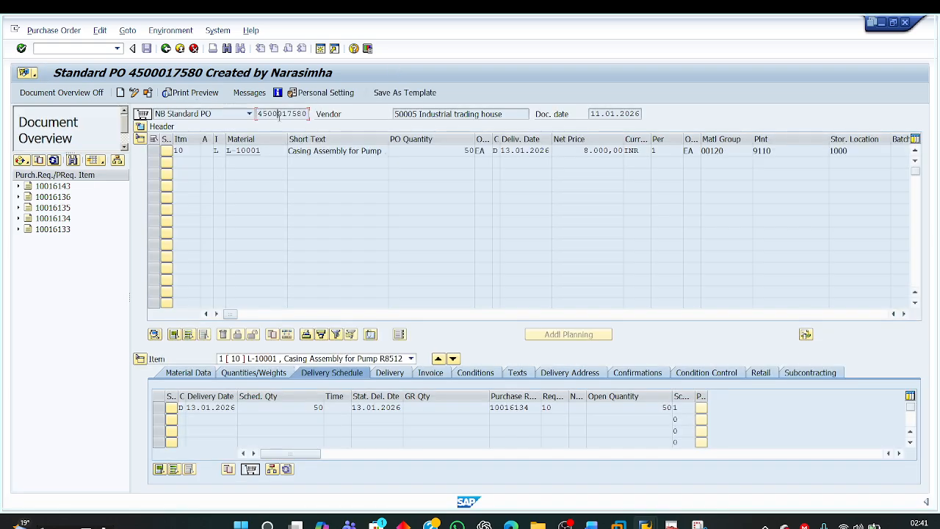
click(250, 114)
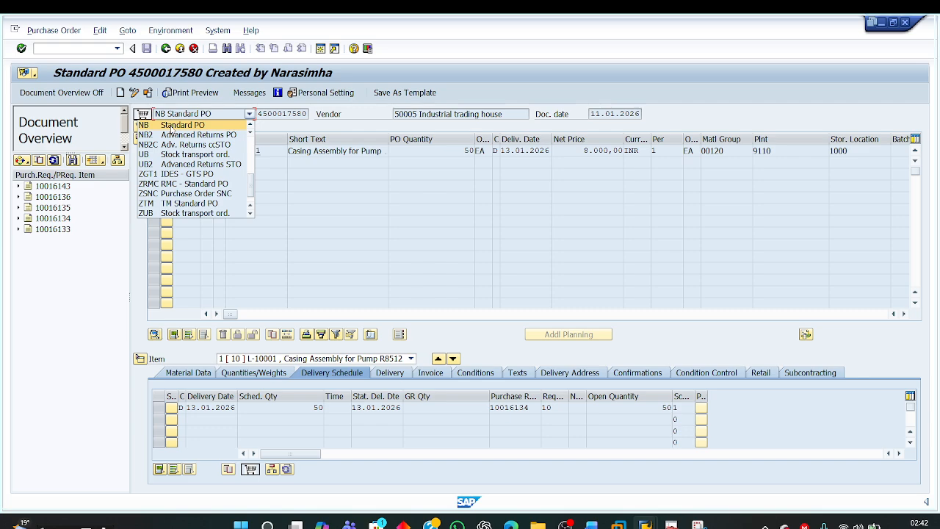
click(249, 113)
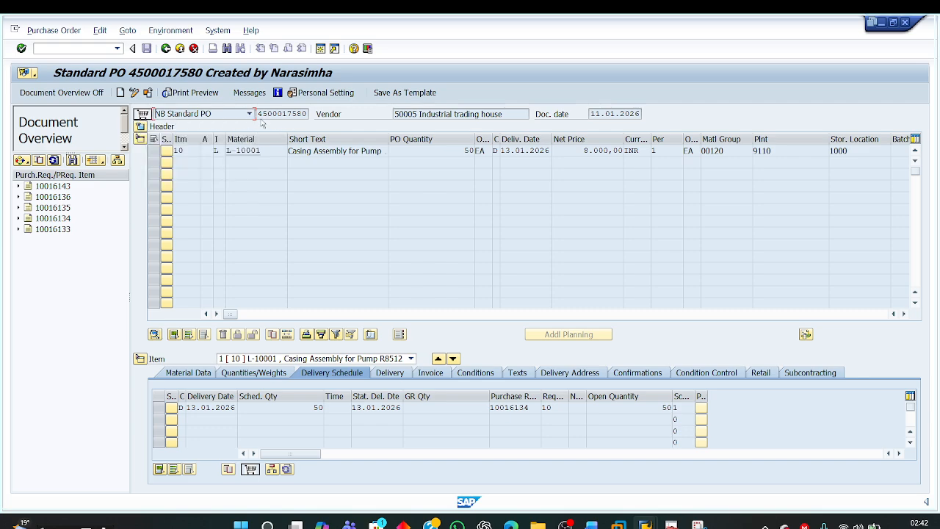
Examine the leading and remaining digits of the purchase order's number and recheck its document type NB.
drag(258, 114, 309, 114)
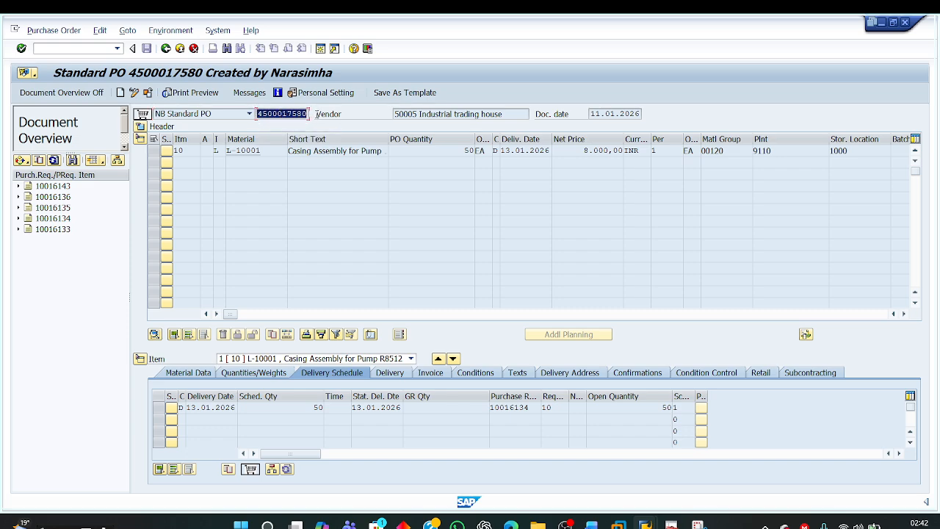
click(285, 114)
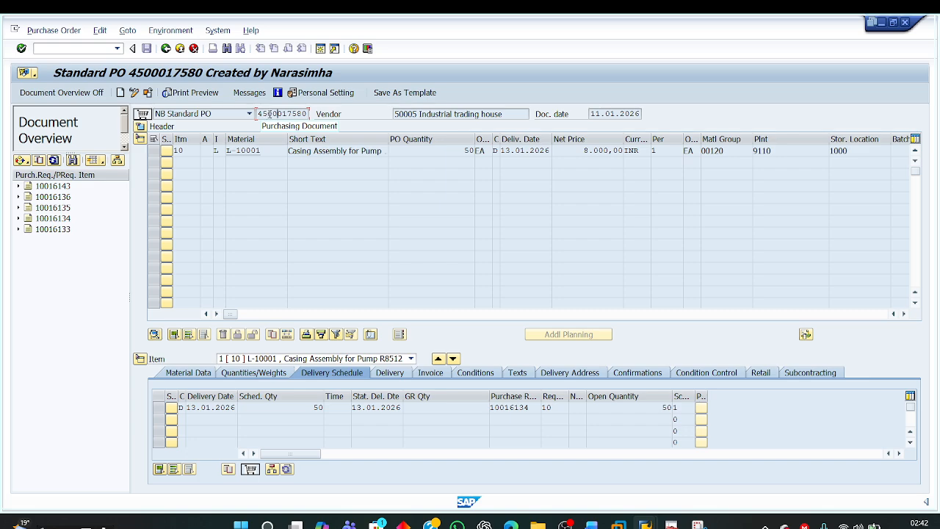
drag(266, 114, 318, 114)
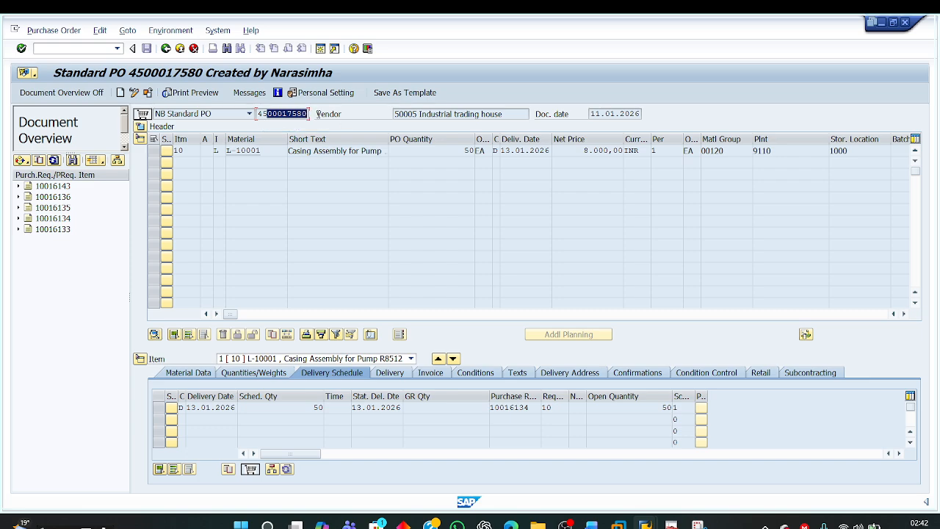
click(275, 114)
drag(260, 115, 315, 115)
click(249, 114)
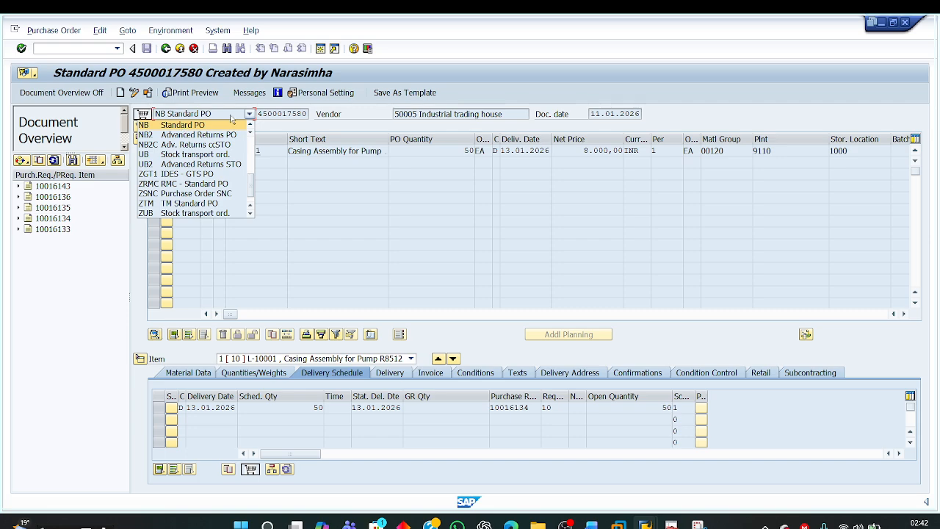
click(248, 116)
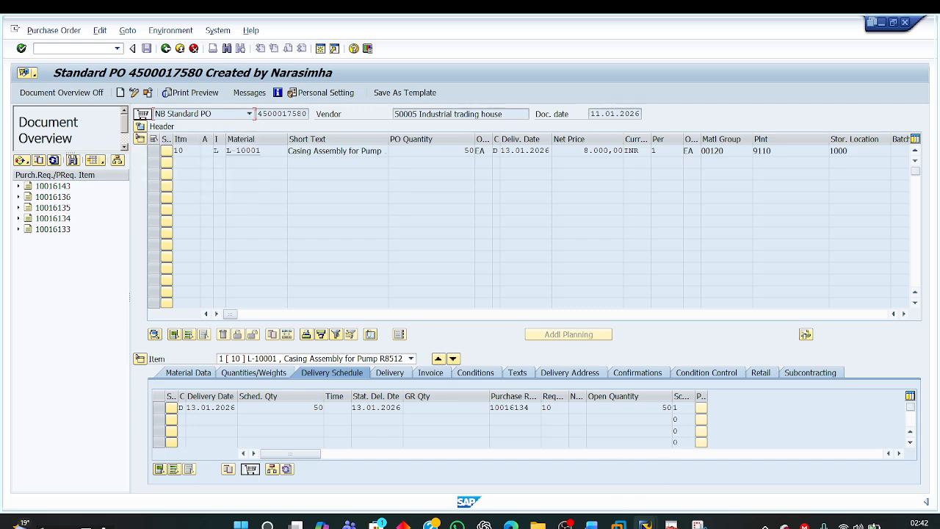
In the requisition document types window, return to Display IMG and open Define Document Types under Purchase Order.
mouse_move(645, 524)
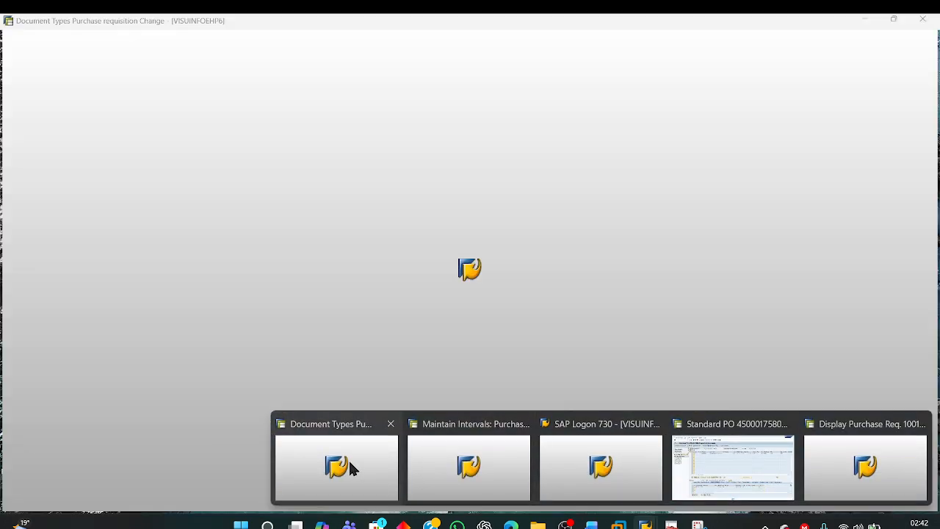
click(343, 466)
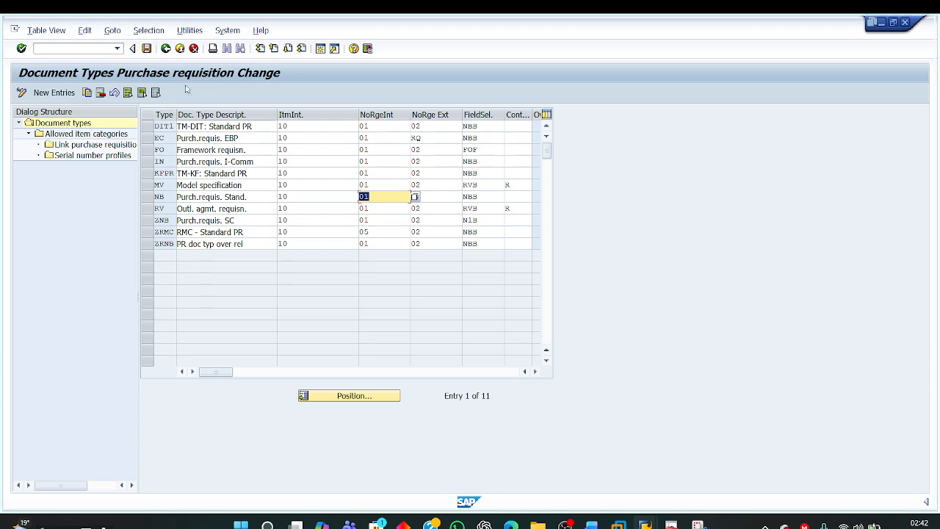
click(168, 49)
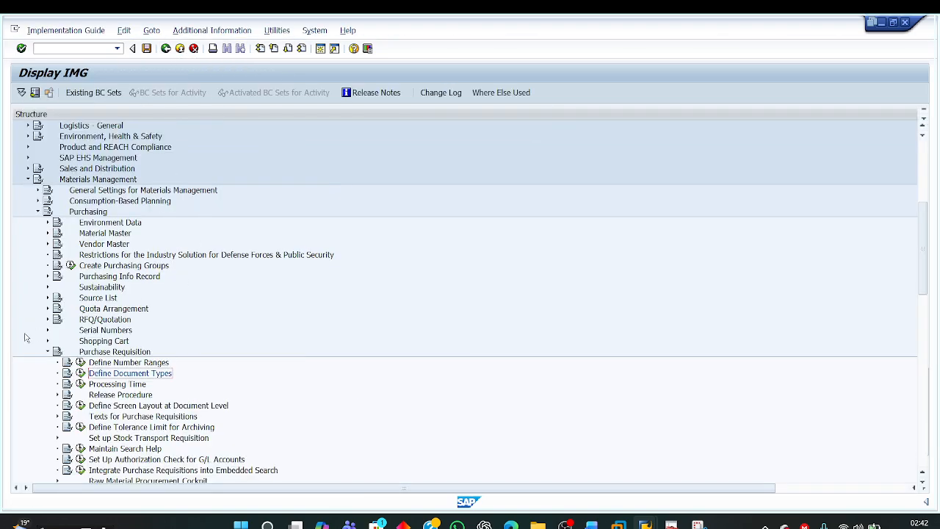
click(47, 353)
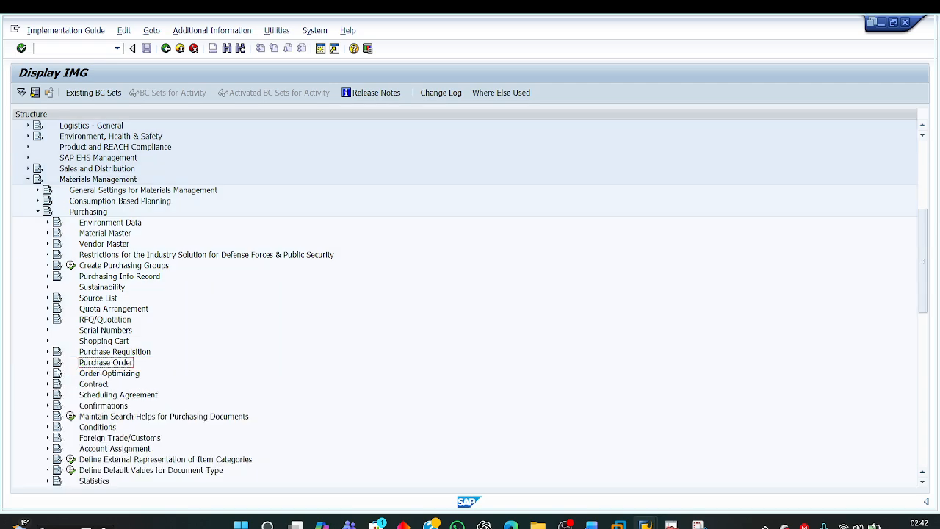
click(48, 363)
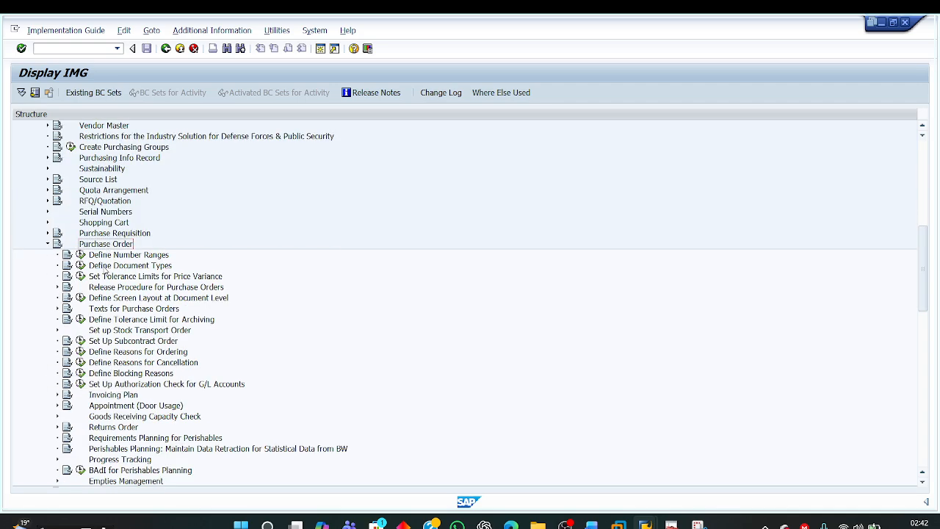
click(104, 268)
click(81, 266)
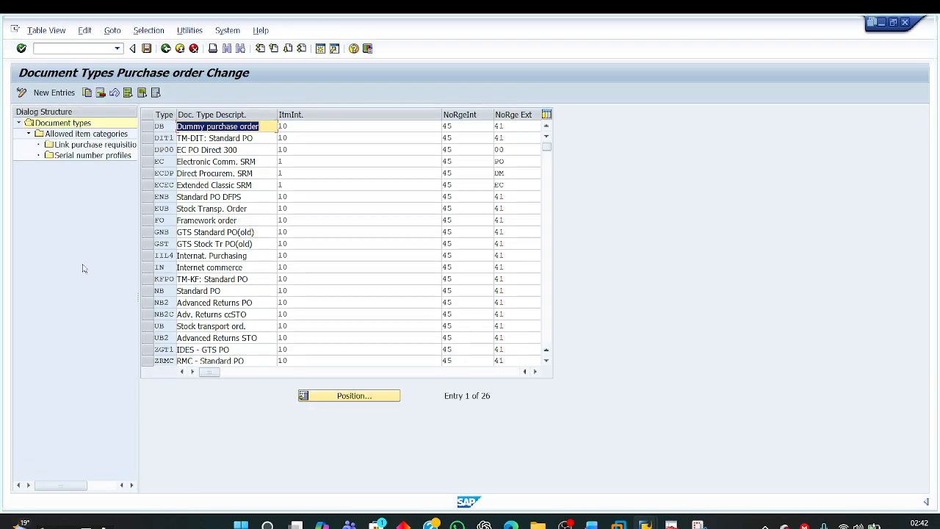
Select document type NB Standard PO, narrow the ItmInt. column and check the type's NoRgeInt value.
click(169, 292)
drag(165, 292, 134, 291)
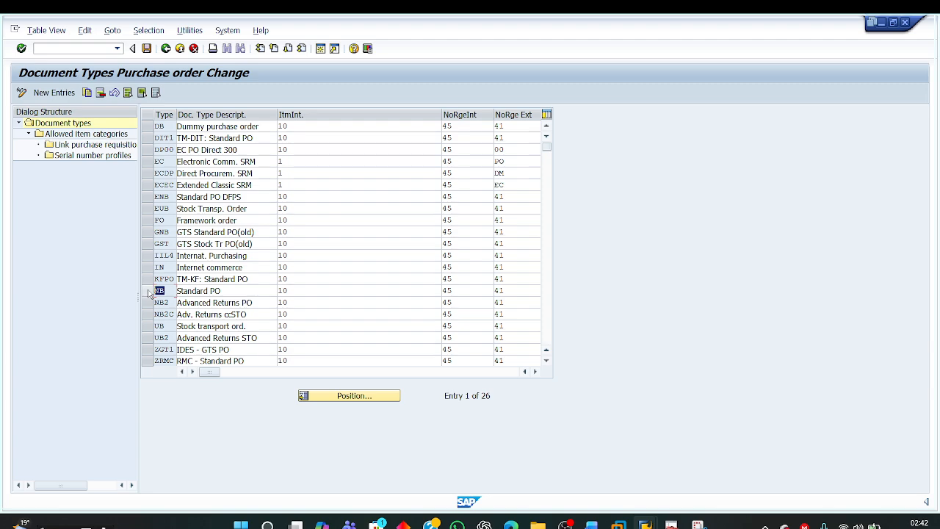
click(149, 291)
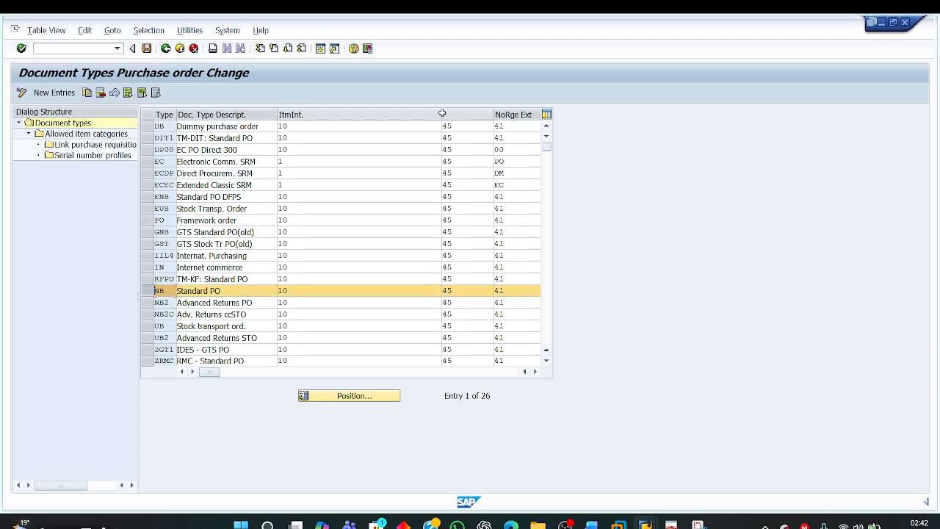
drag(442, 115, 360, 132)
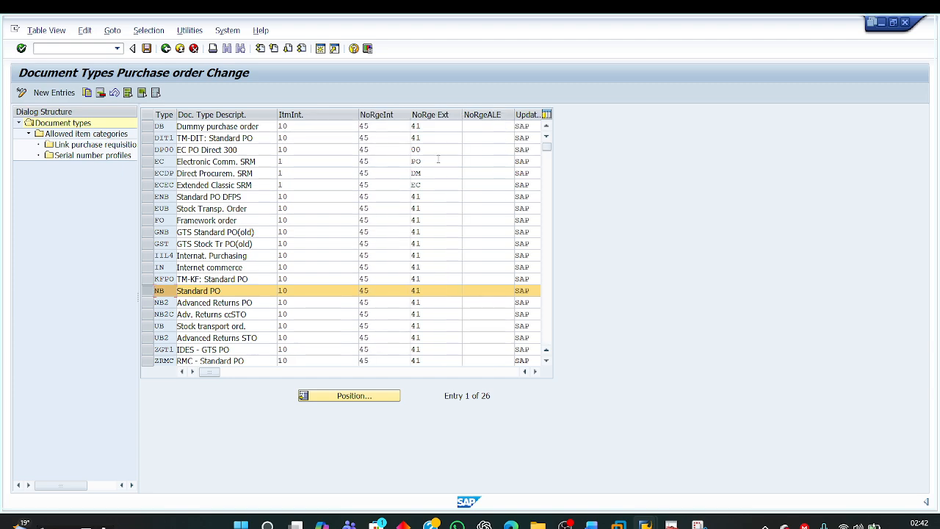
click(379, 292)
drag(379, 291, 344, 290)
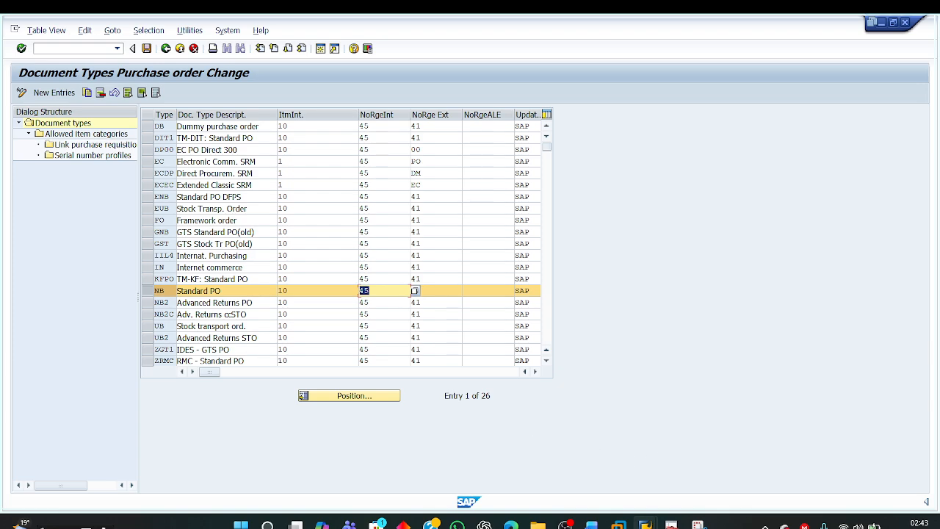
In the requisition intervals window, return to the IMG, open Define Number Ranges under Purchase Order and display the intervals.
mouse_move(645, 524)
click(455, 464)
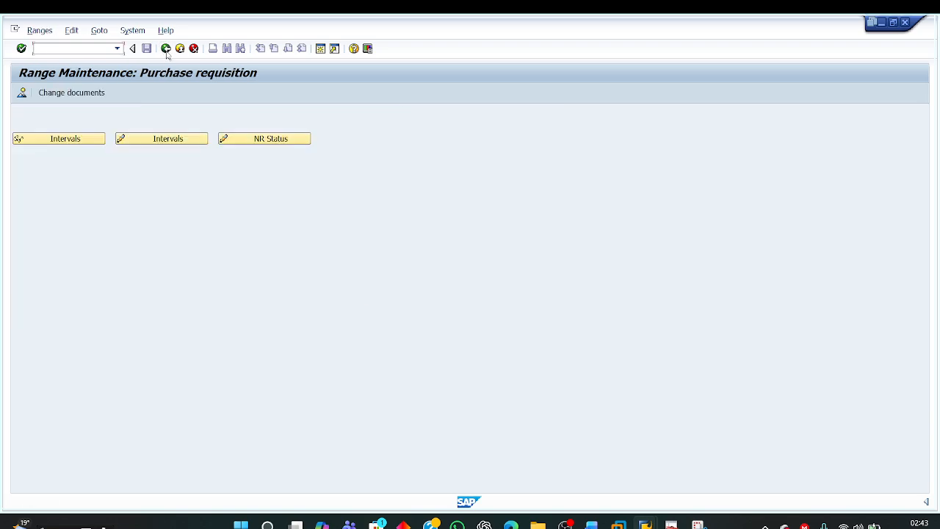
click(166, 49)
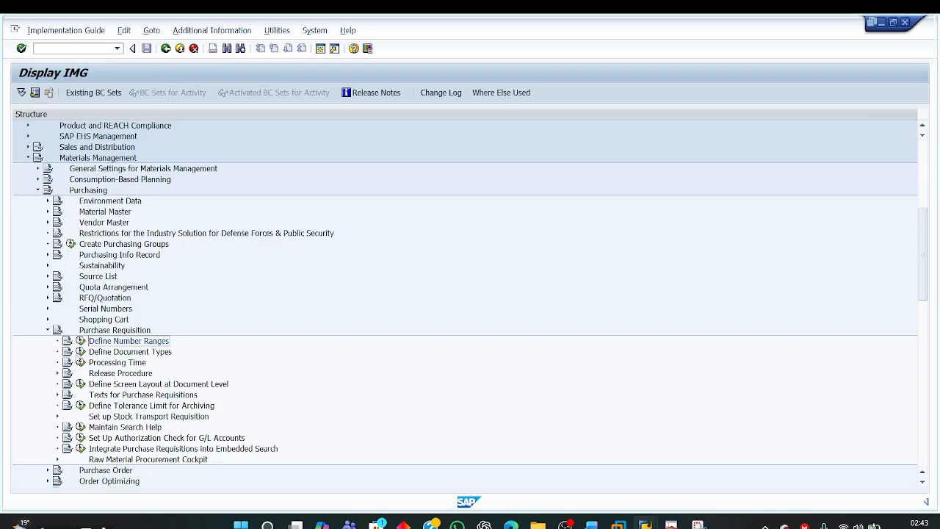
click(47, 330)
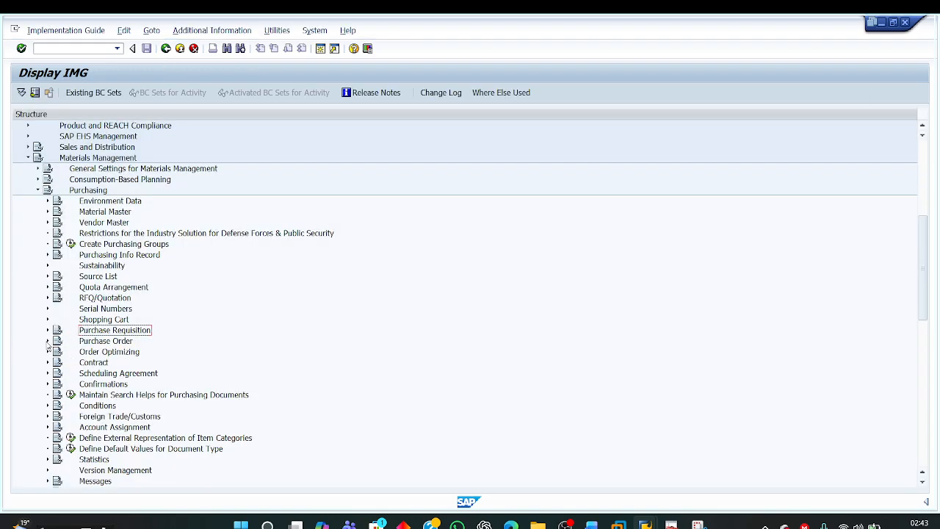
click(48, 341)
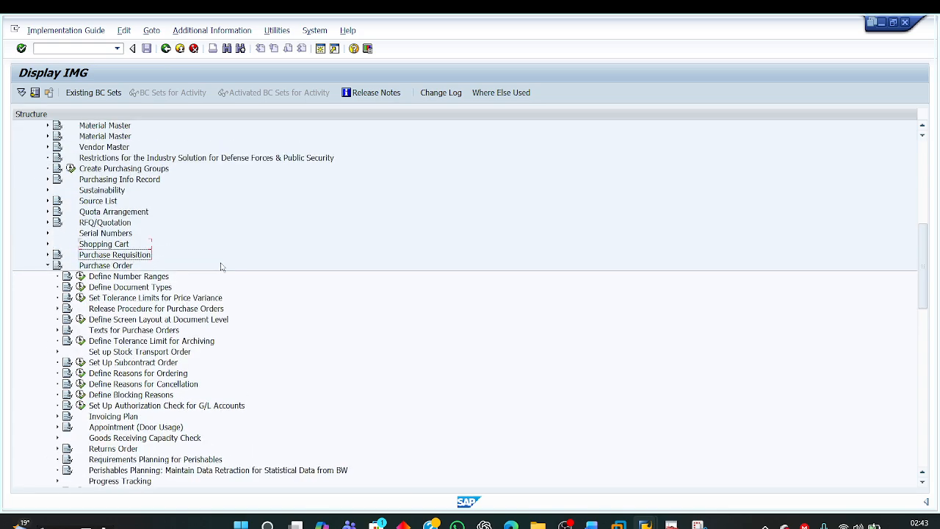
scroll(220, 267, up, 3)
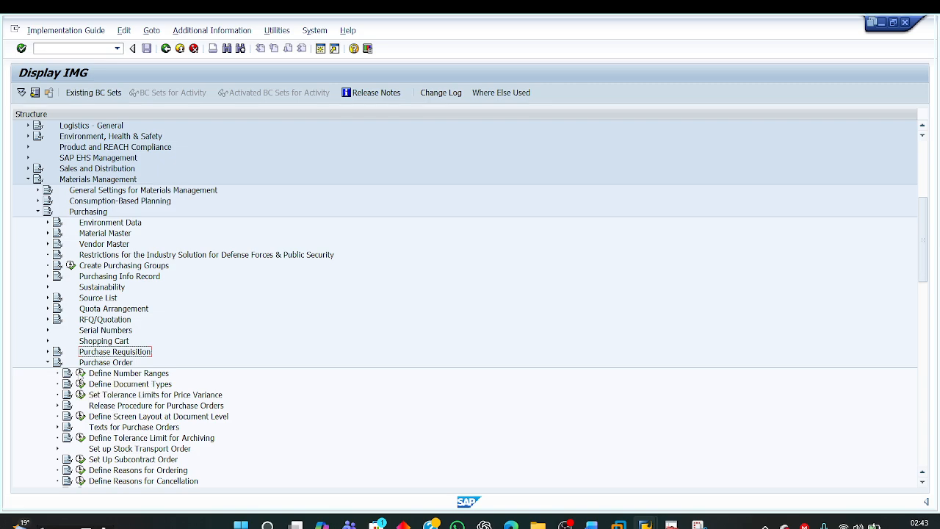
click(81, 373)
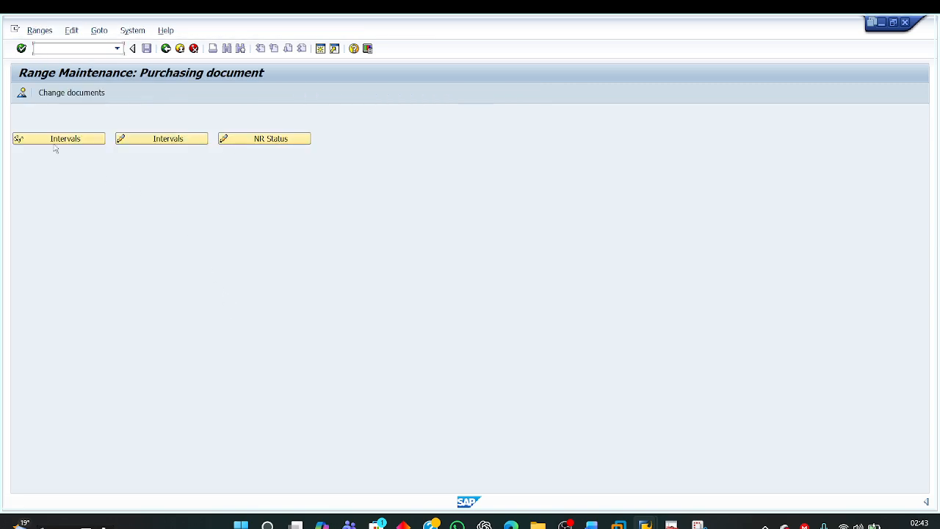
click(56, 139)
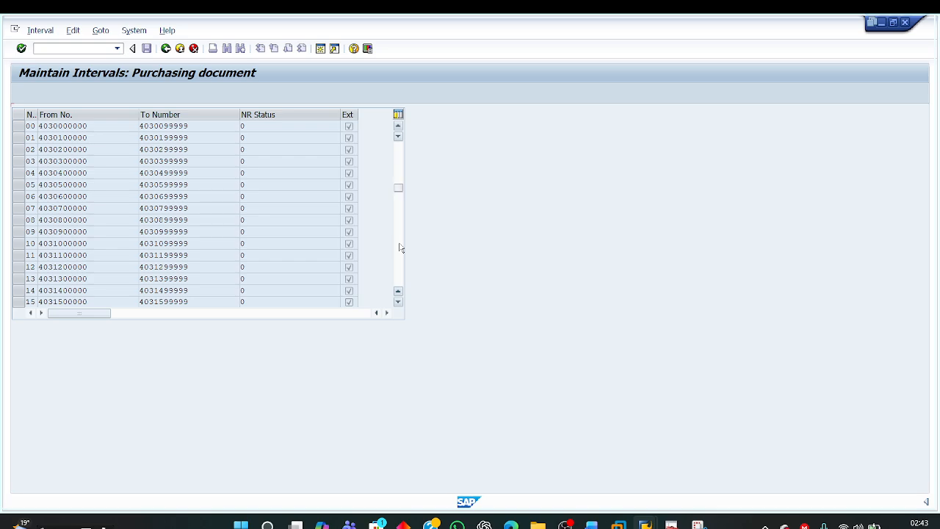
Find interval 45 in the purchasing document intervals and examine its from and to numbers.
scroll(401, 248, down, 5)
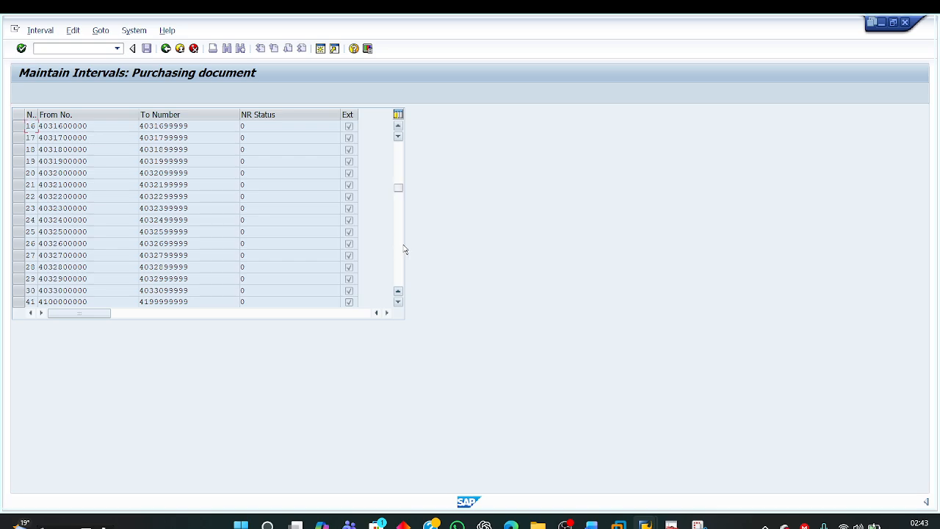
scroll(400, 250, down, 5)
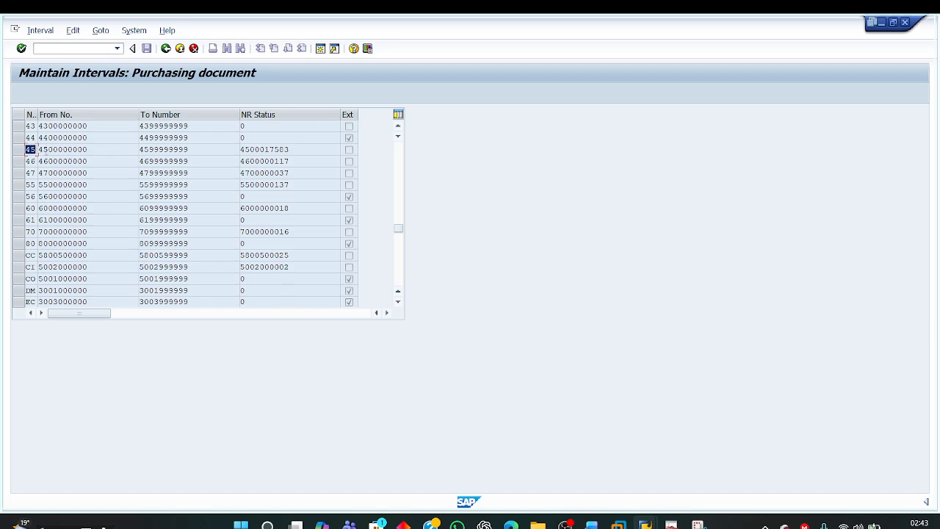
click(40, 149)
drag(49, 149, 109, 149)
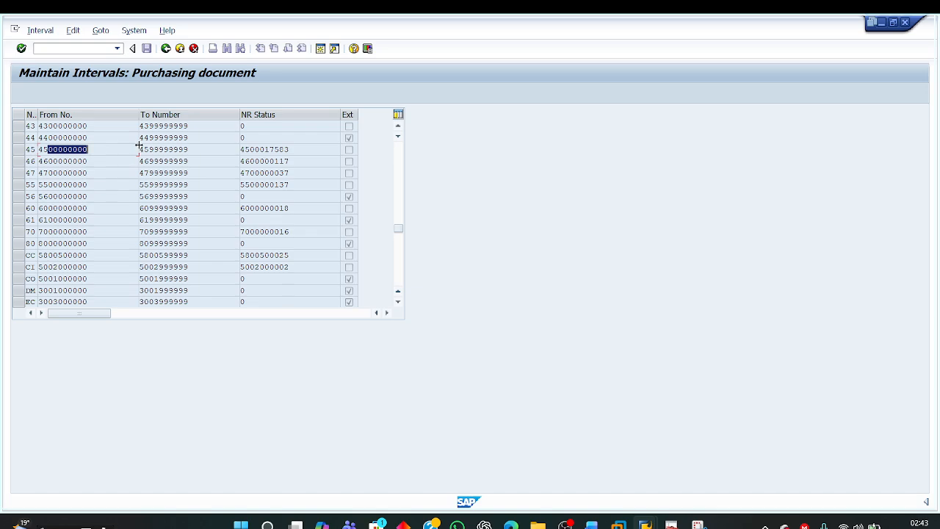
drag(140, 149, 194, 150)
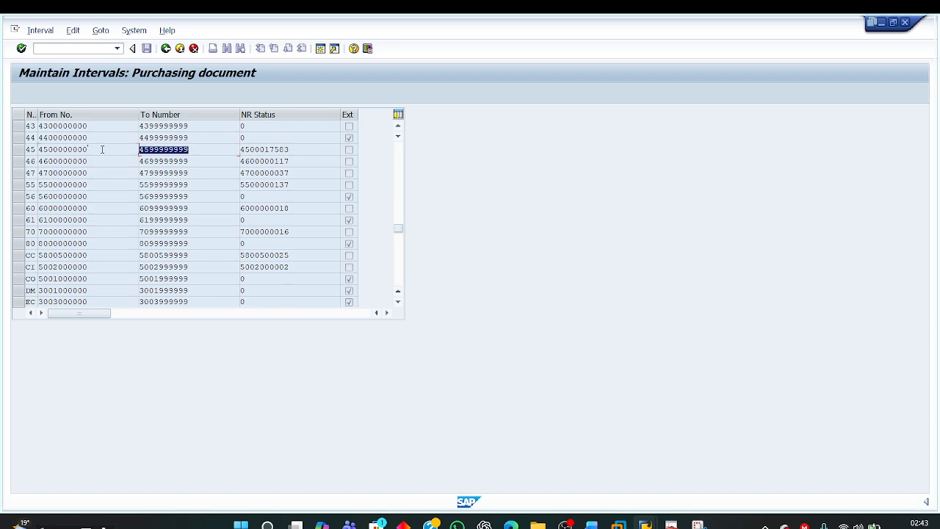
drag(88, 149, 7, 150)
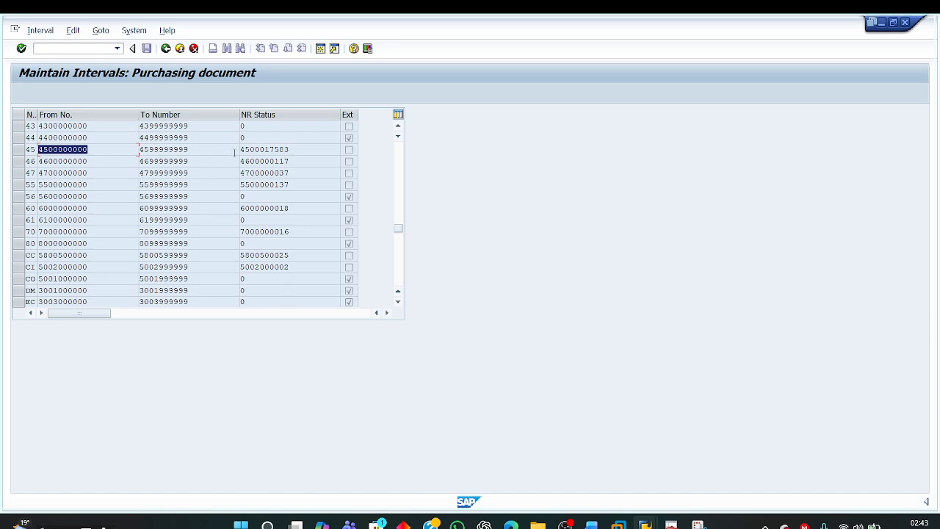
drag(217, 152, 108, 150)
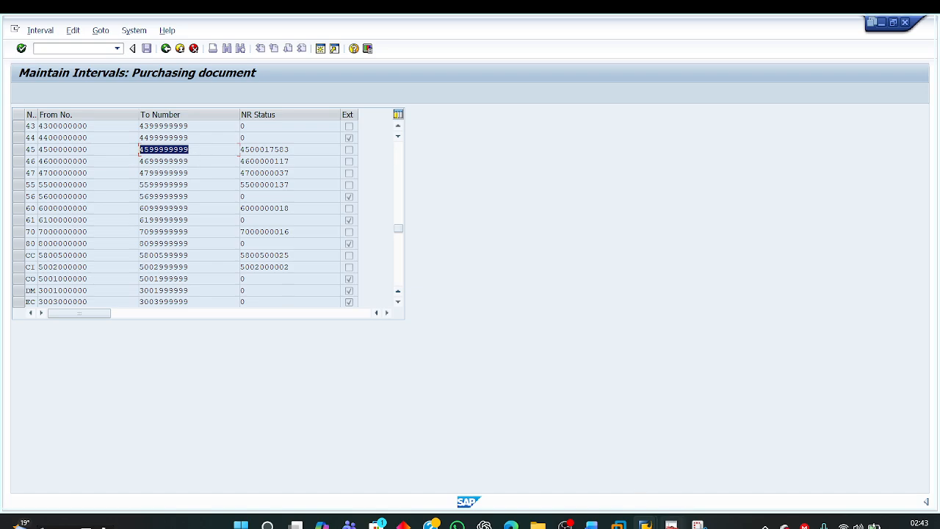
Return to the Standard PO window and compare the purchase order's number with the range of interval 45.
mouse_move(645, 523)
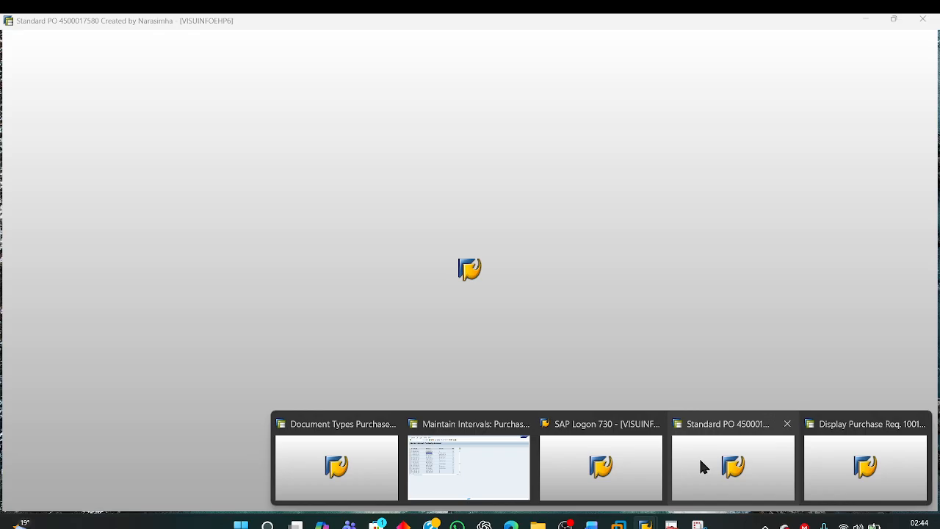
click(699, 457)
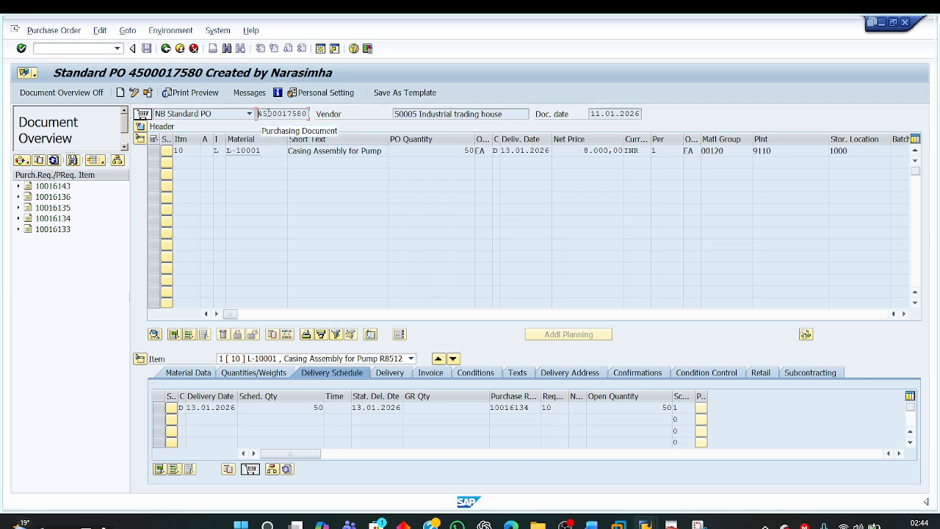
drag(257, 114, 303, 114)
drag(307, 114, 310, 113)
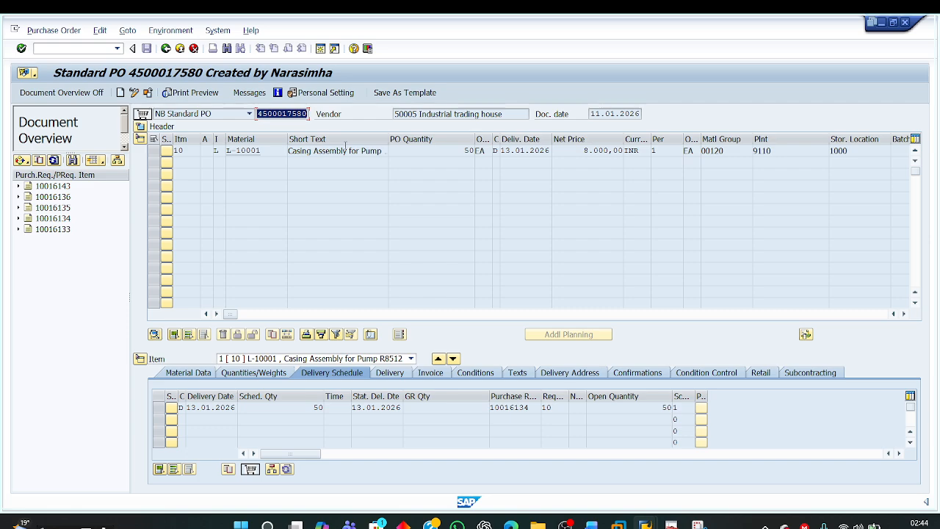
click(303, 115)
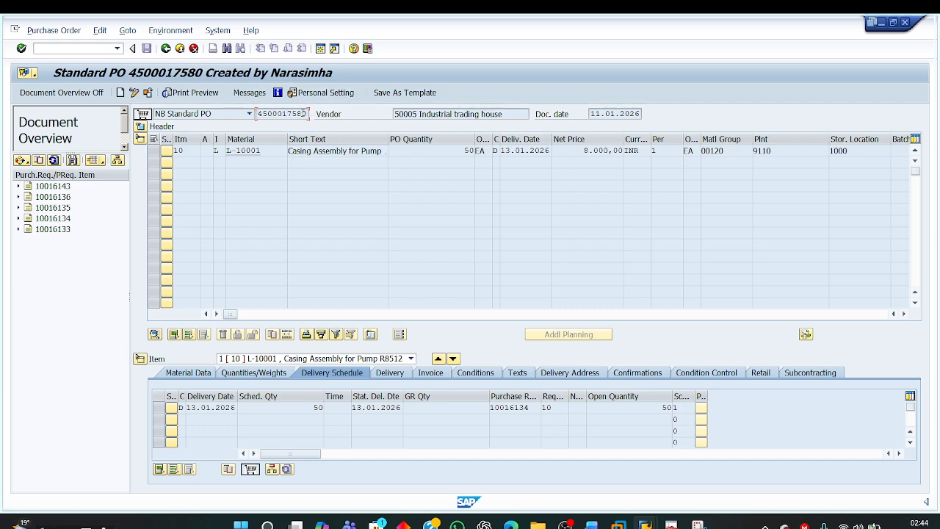
drag(304, 114, 314, 114)
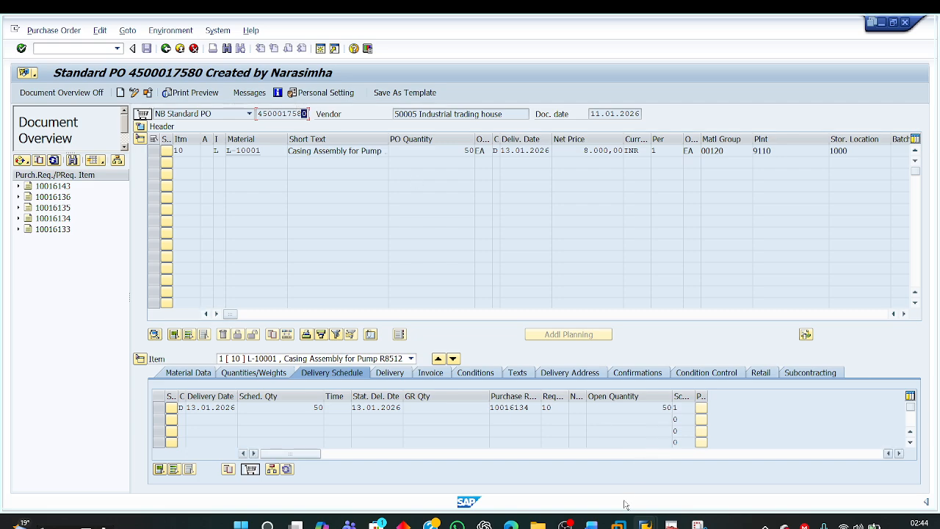
Switch to the purchase requisition display window, return to SAP Easy Access and start transaction ME33K.
mouse_move(645, 523)
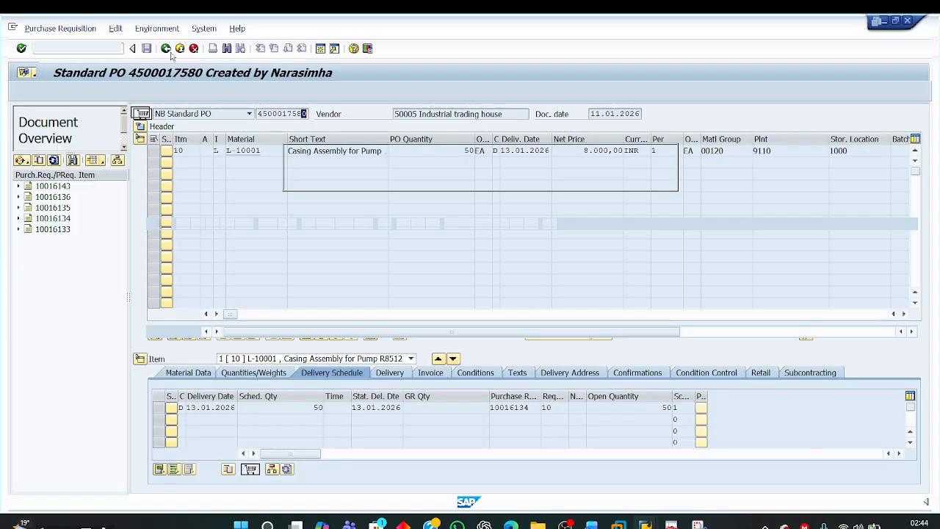
click(166, 48)
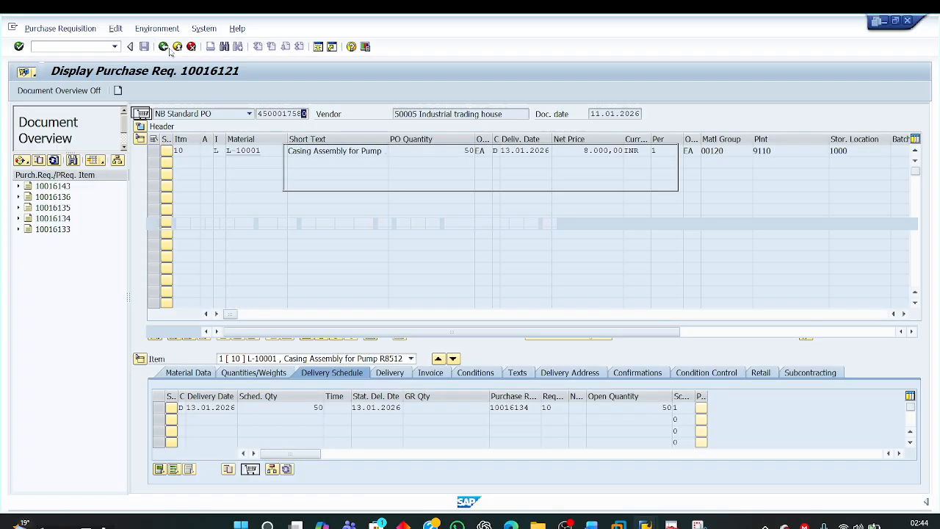
click(164, 48)
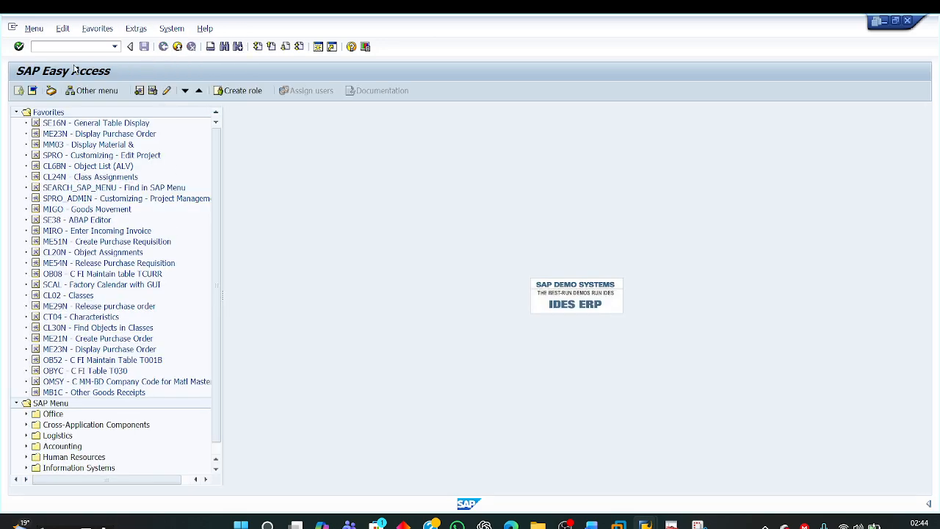
click(116, 47)
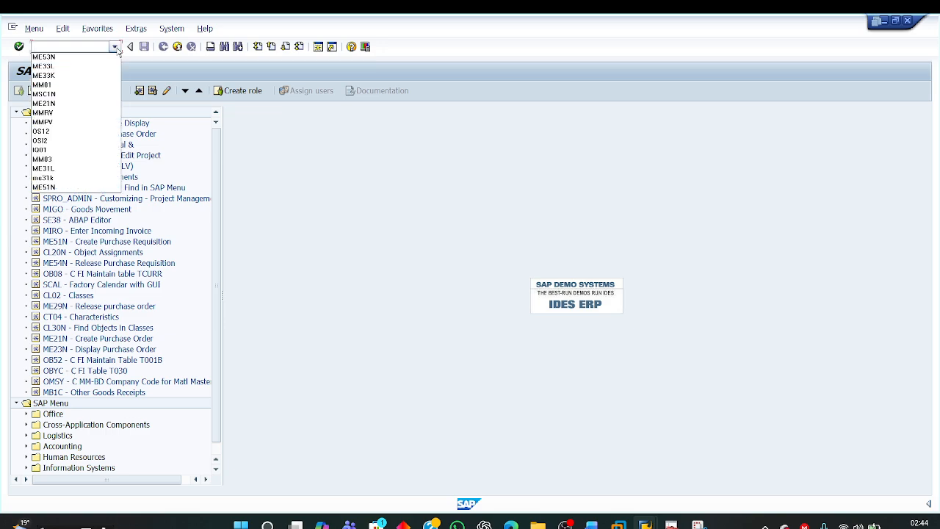
click(64, 76)
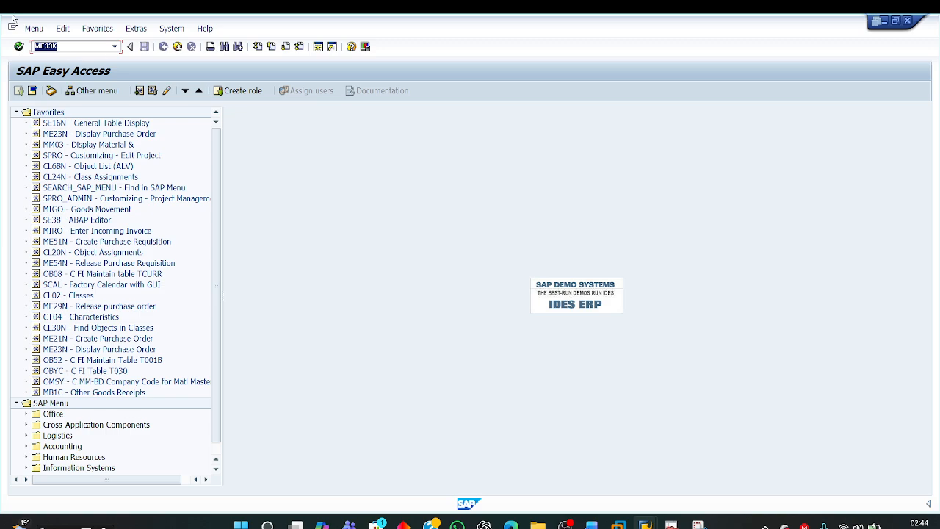
key(Return)
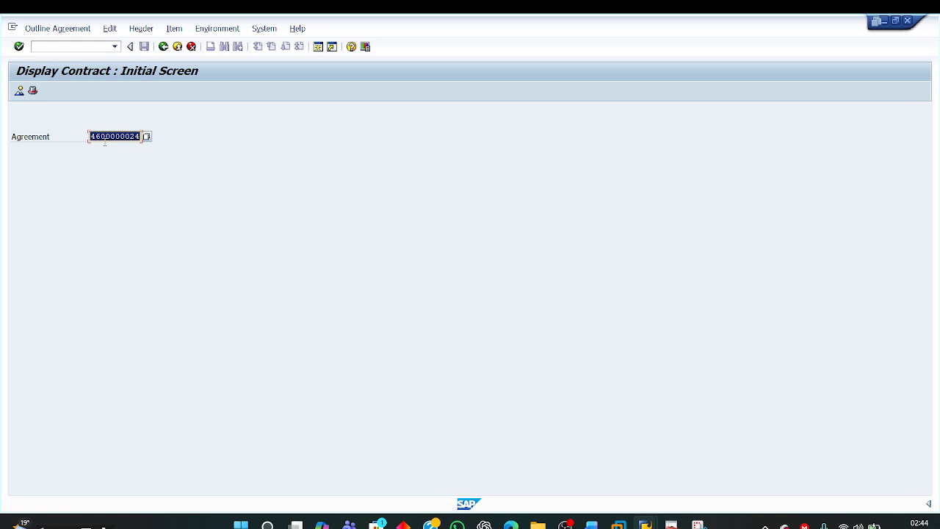
Display the proposed agreement, open its header data and check the agreement number and agreement type.
key(Return)
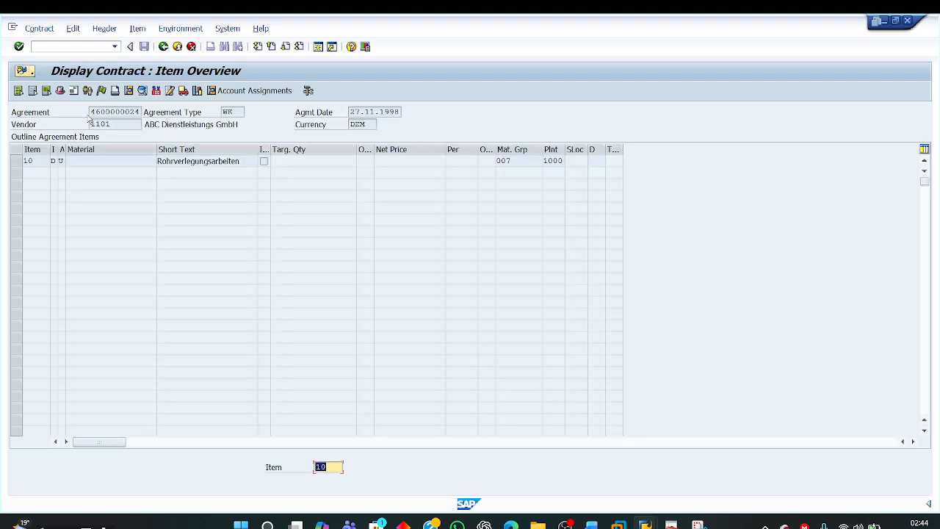
drag(90, 111, 145, 111)
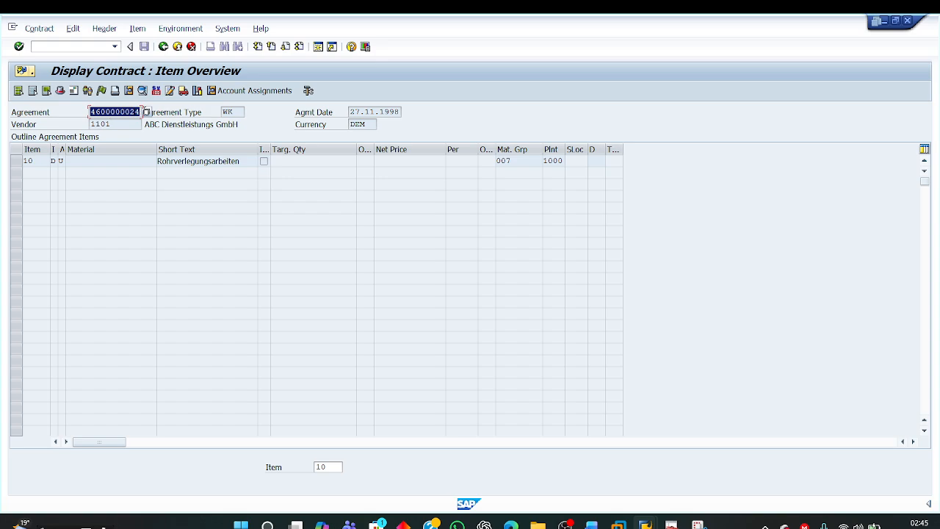
click(235, 112)
click(61, 91)
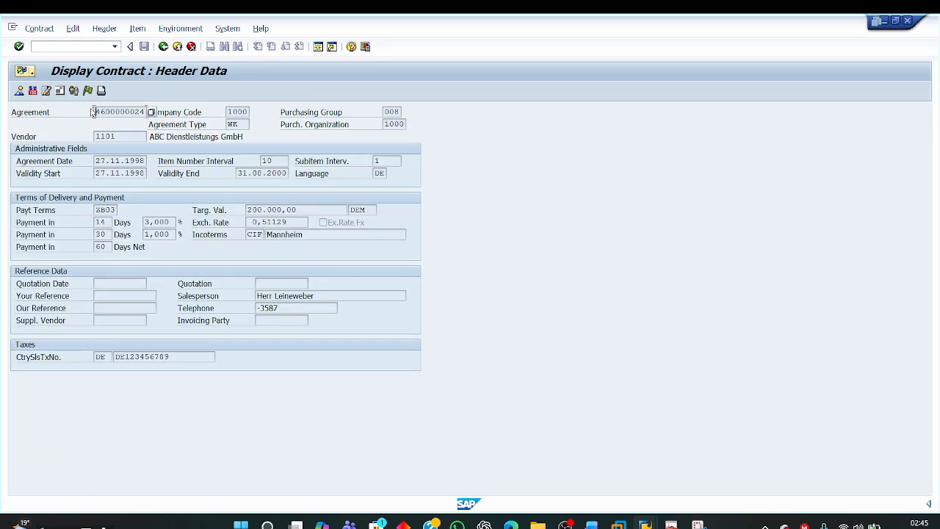
click(230, 124)
double_click(238, 124)
In the purchase order document types window, return to the IMG and open Define Document Types under Contract.
mouse_move(645, 524)
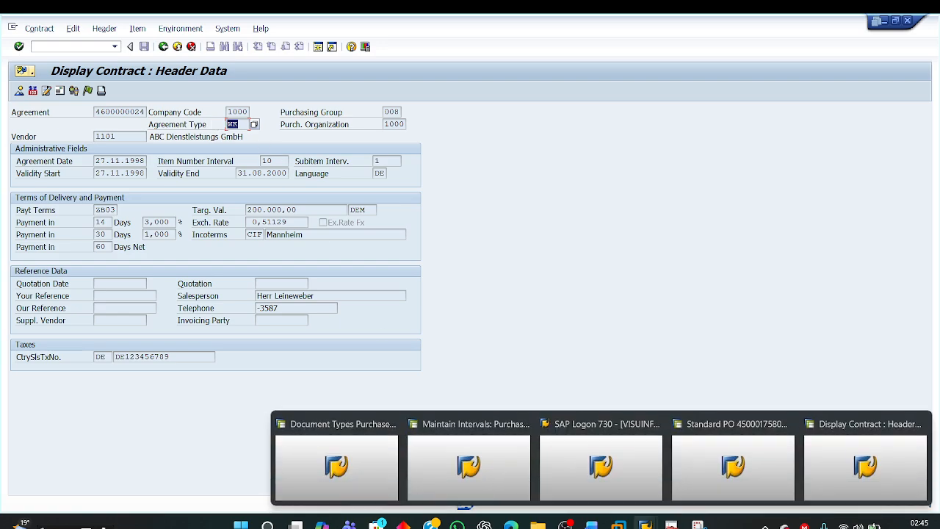
click(355, 456)
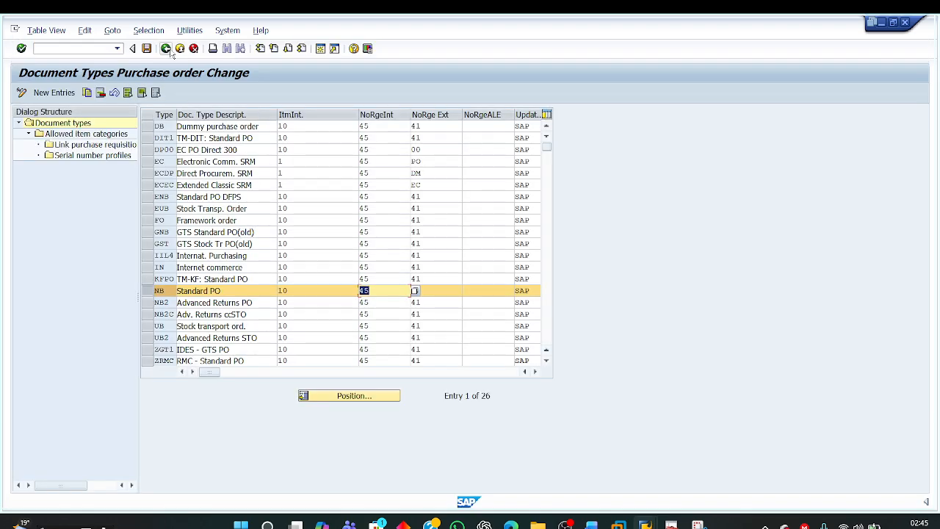
click(168, 49)
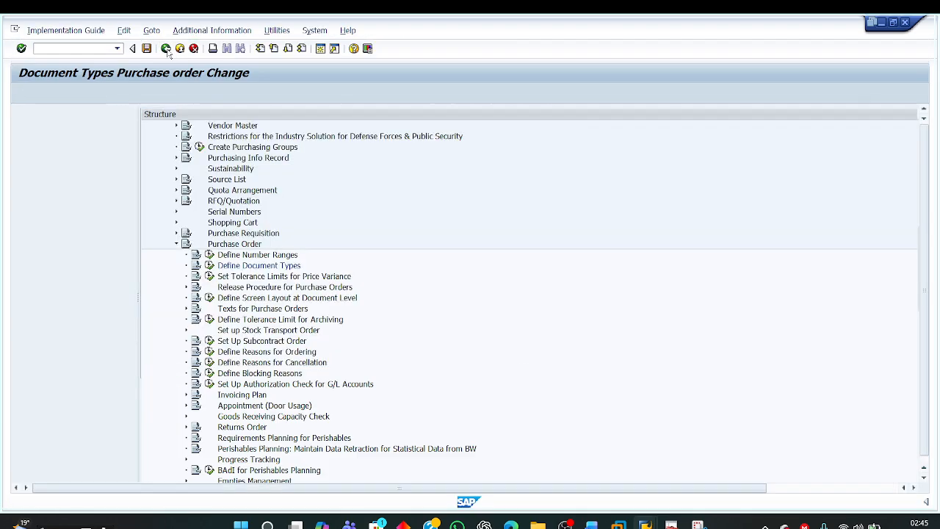
click(49, 244)
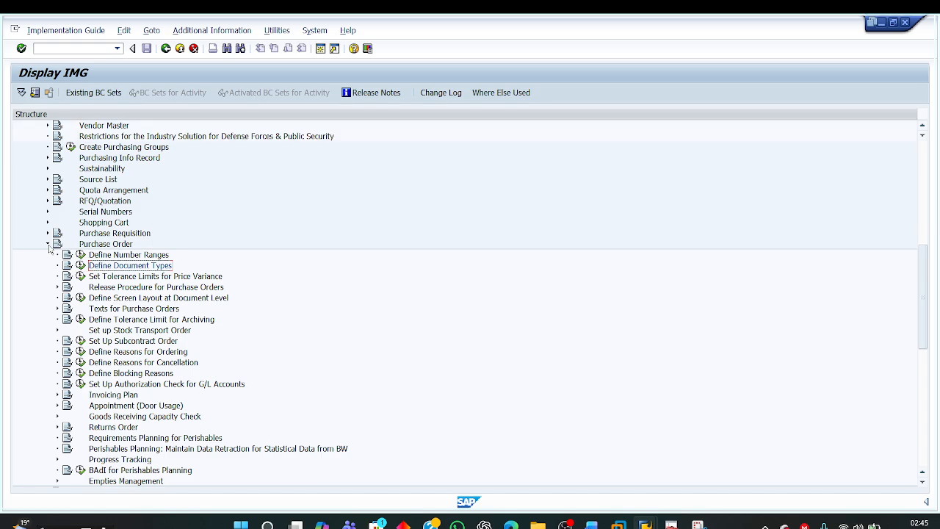
click(88, 266)
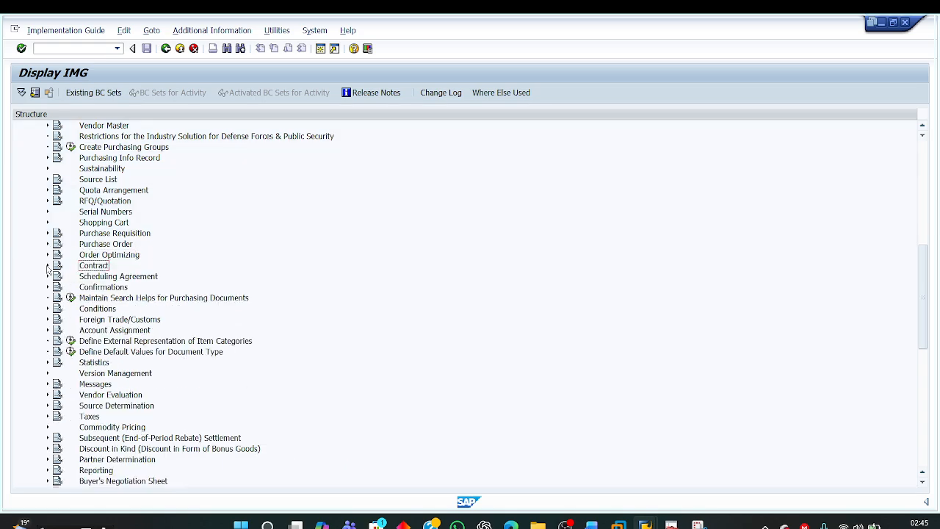
click(48, 265)
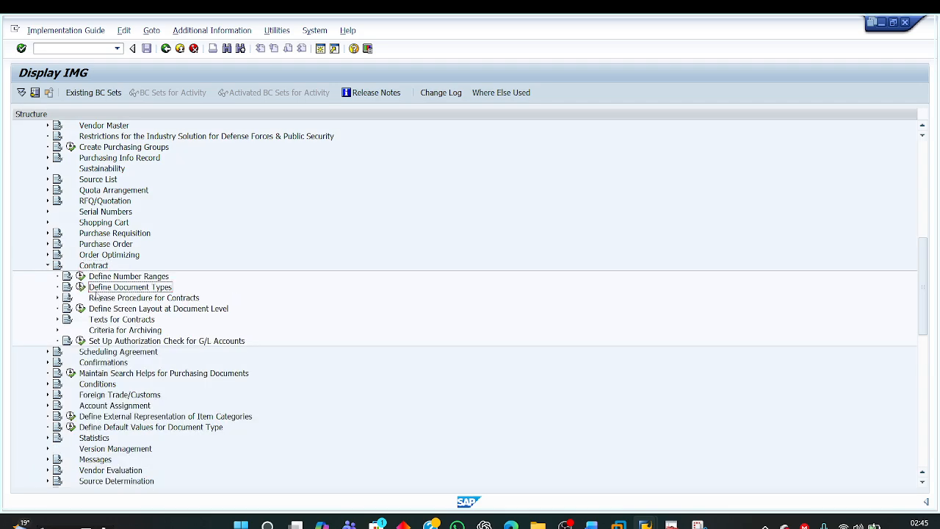
click(81, 286)
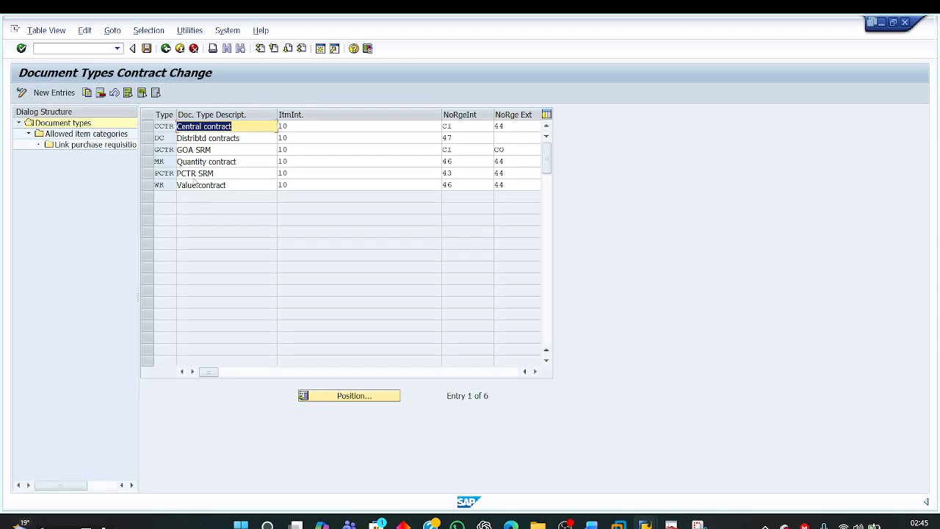
Return to the contract's header data window and recheck the agreement type.
mouse_move(647, 524)
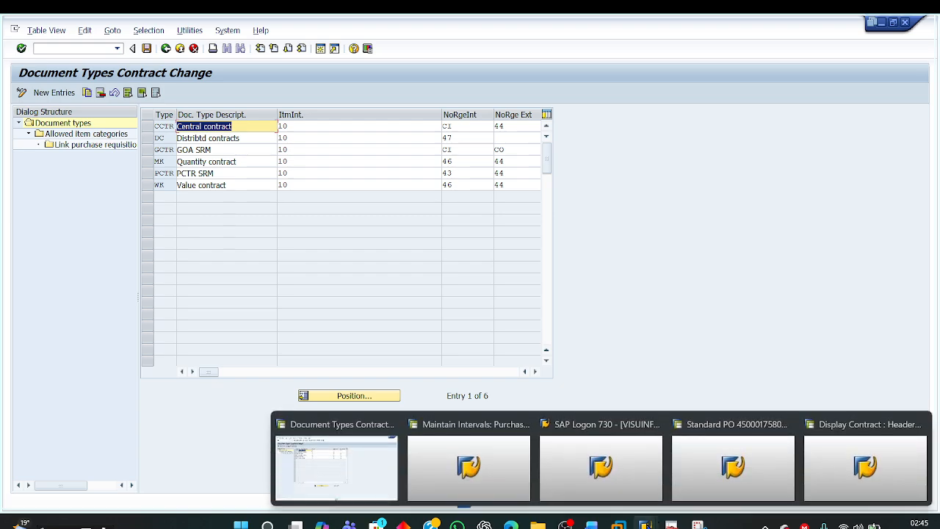
click(911, 463)
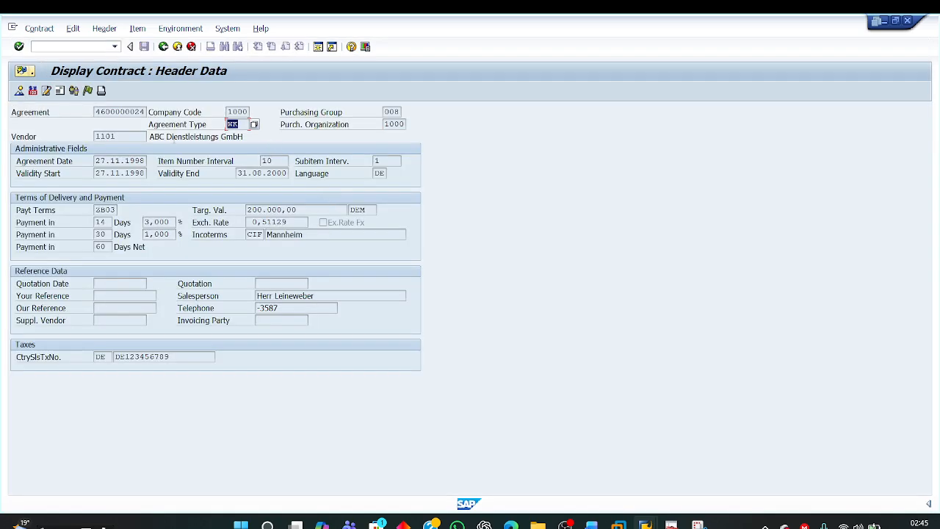
click(235, 128)
drag(237, 125, 219, 127)
In the contract document types window, select WK Value contract, narrow the ItmInt. column and check its NoRgeInt value.
mouse_move(644, 524)
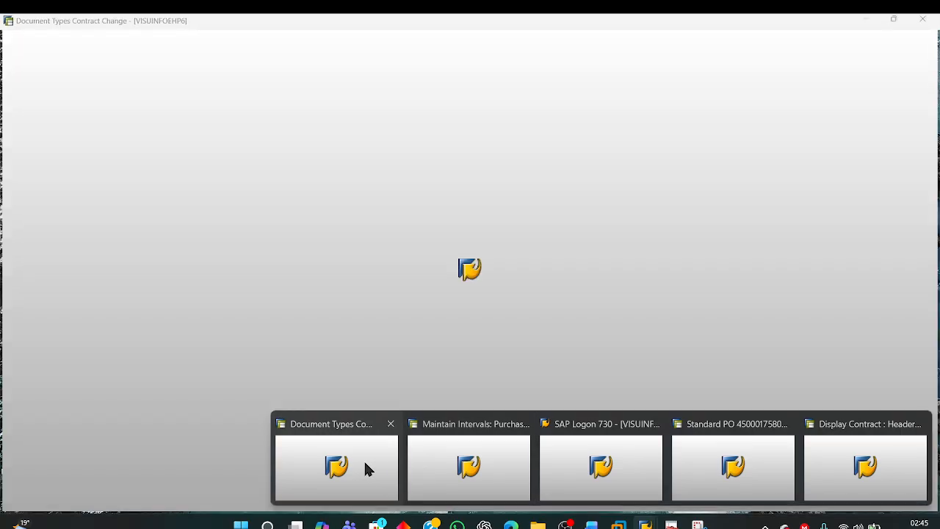
click(364, 459)
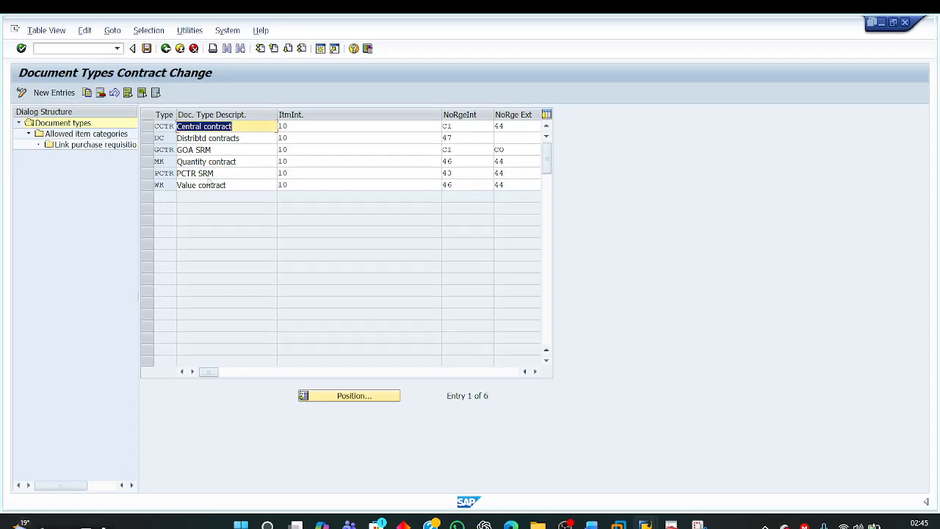
click(146, 185)
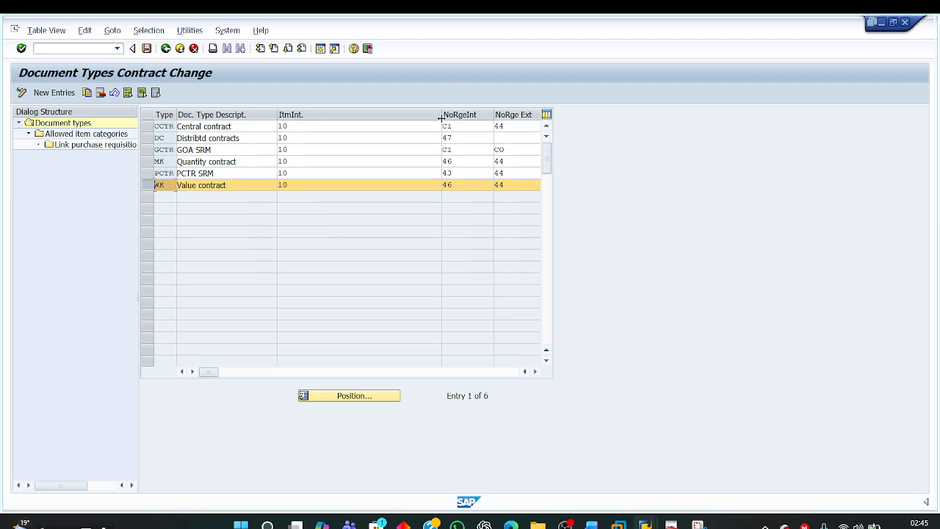
drag(441, 117, 358, 121)
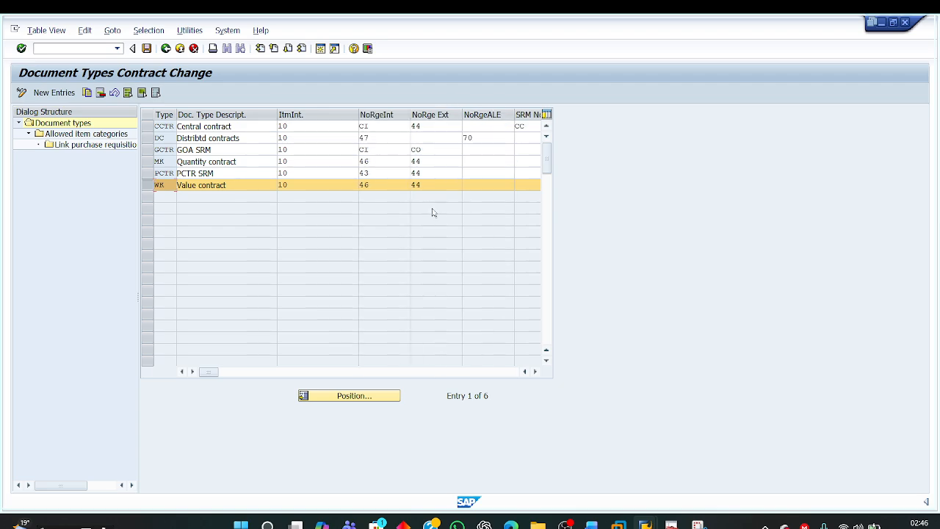
click(380, 185)
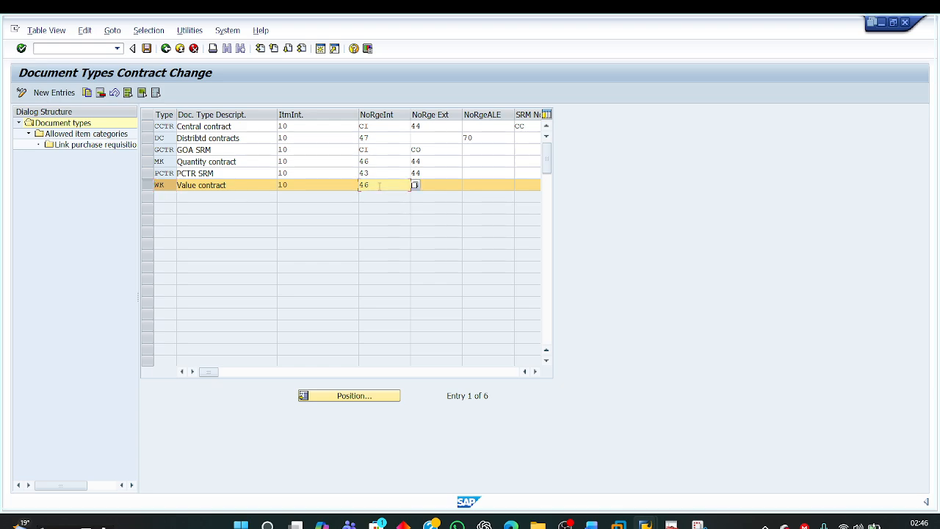
double_click(360, 185)
Compare the internal number range assignments of the Value contract and Quantity contract document types.
click(207, 185)
drag(235, 185, 138, 183)
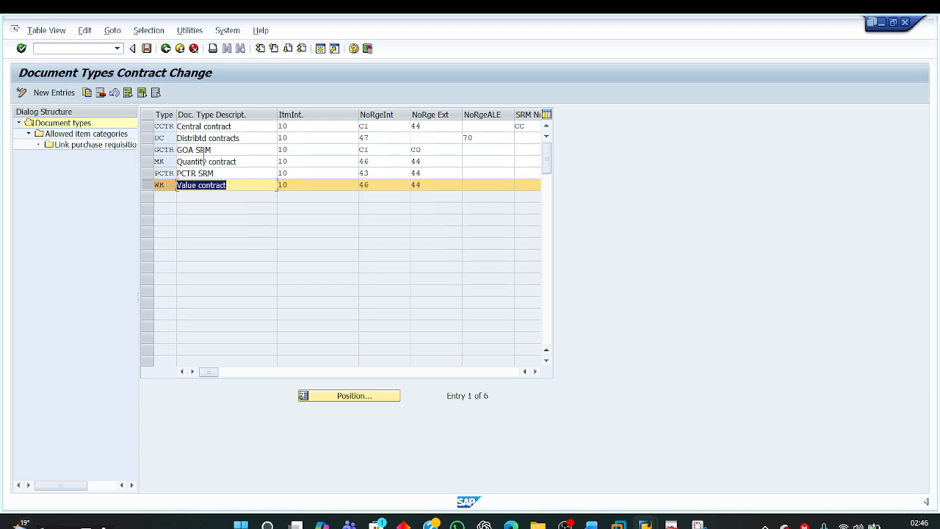
drag(246, 161, 161, 157)
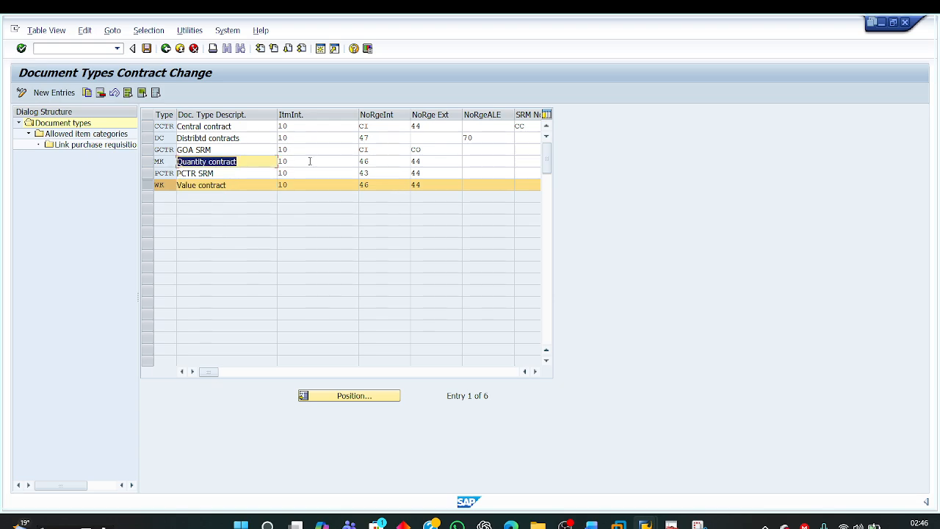
drag(384, 163, 342, 182)
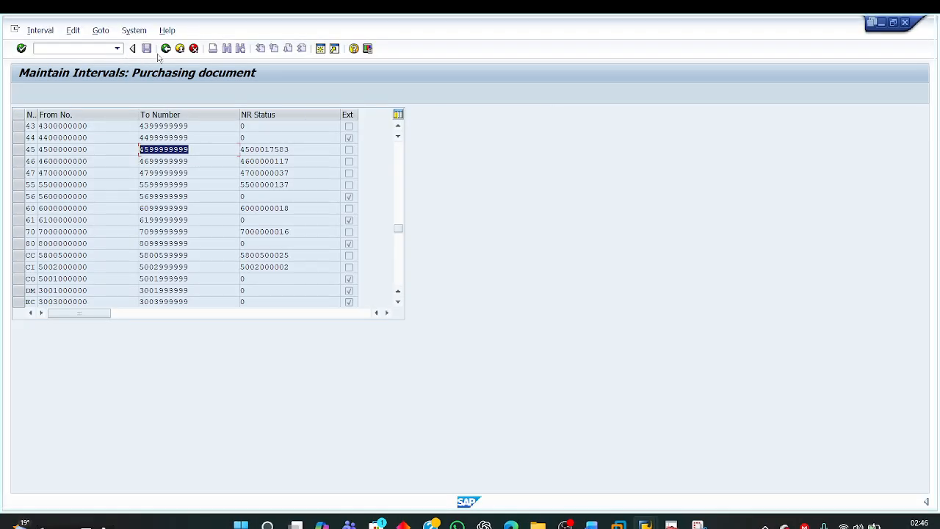
In the purchasing document intervals window, return to the IMG, open Define Number Ranges under Contract and display the intervals.
click(165, 48)
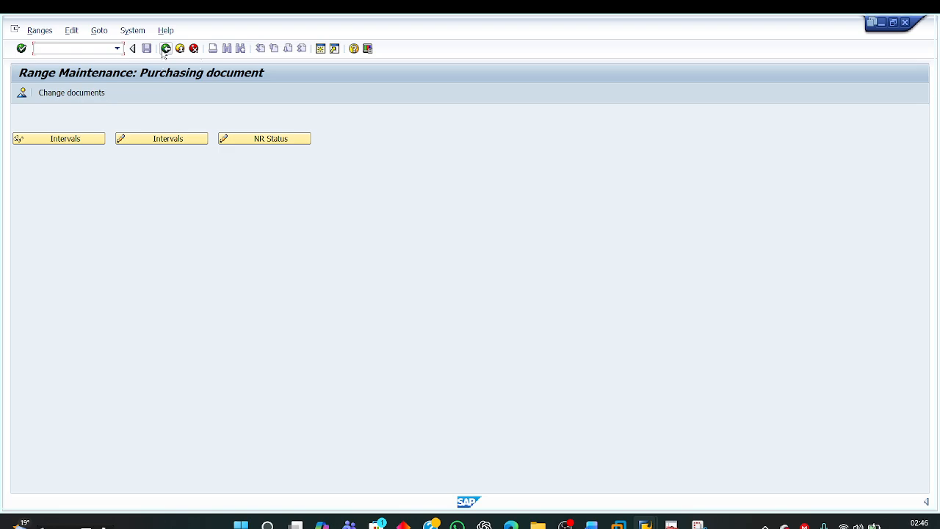
click(166, 49)
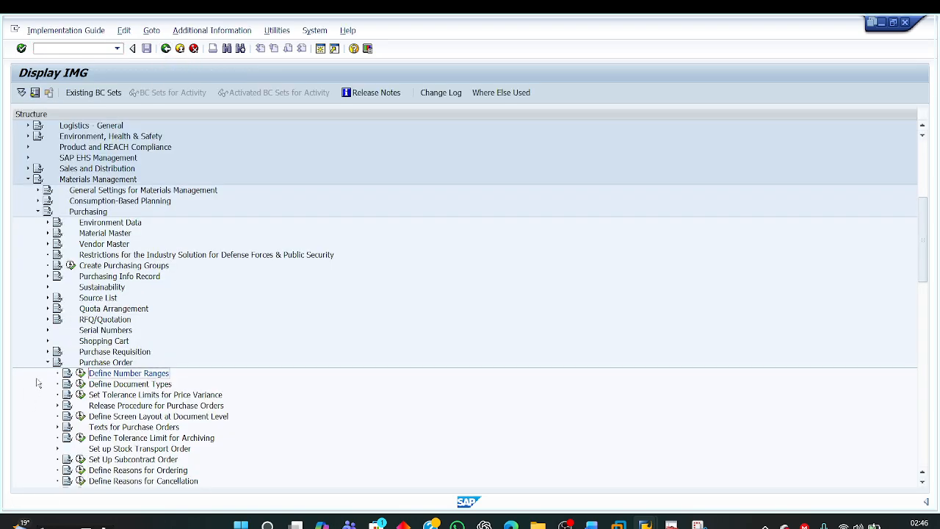
click(48, 362)
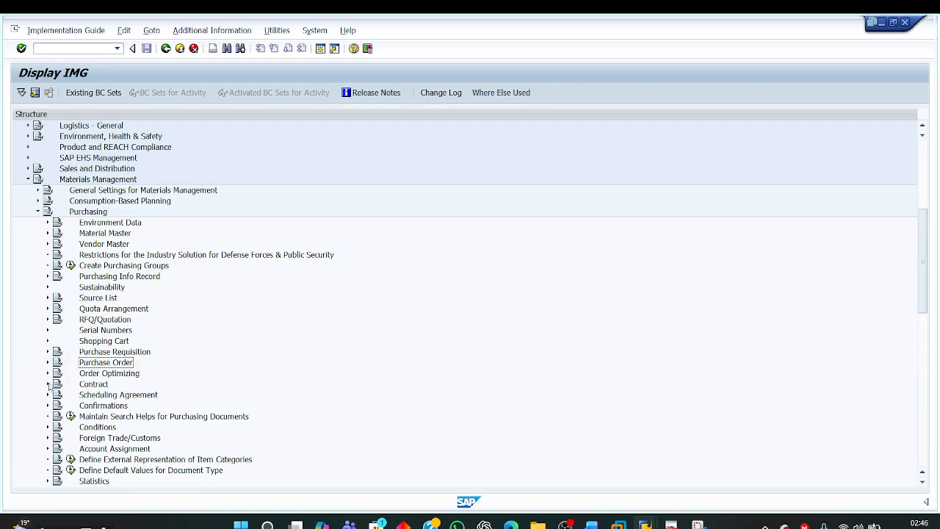
click(48, 384)
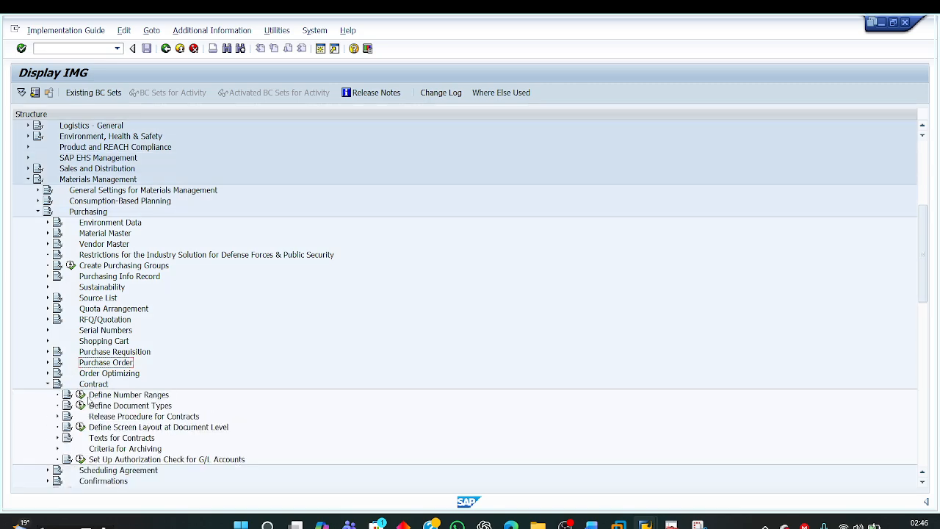
click(81, 395)
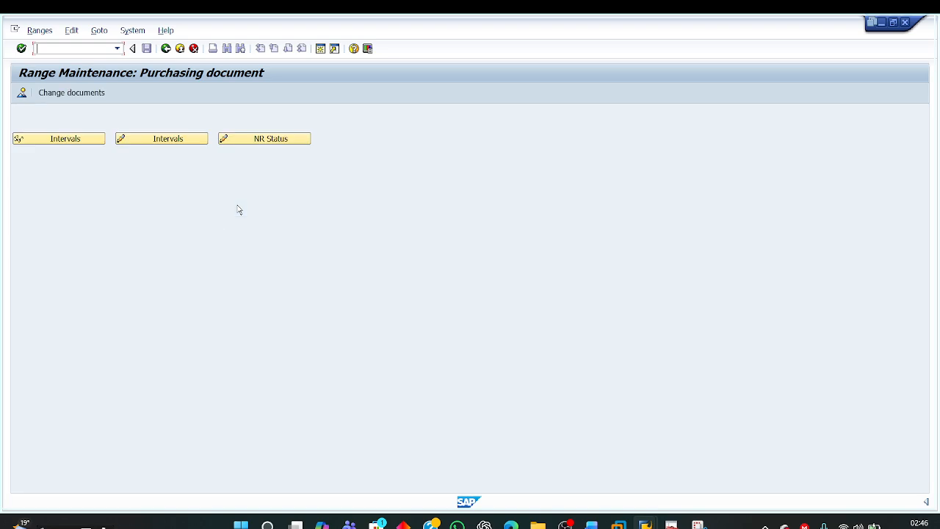
click(76, 143)
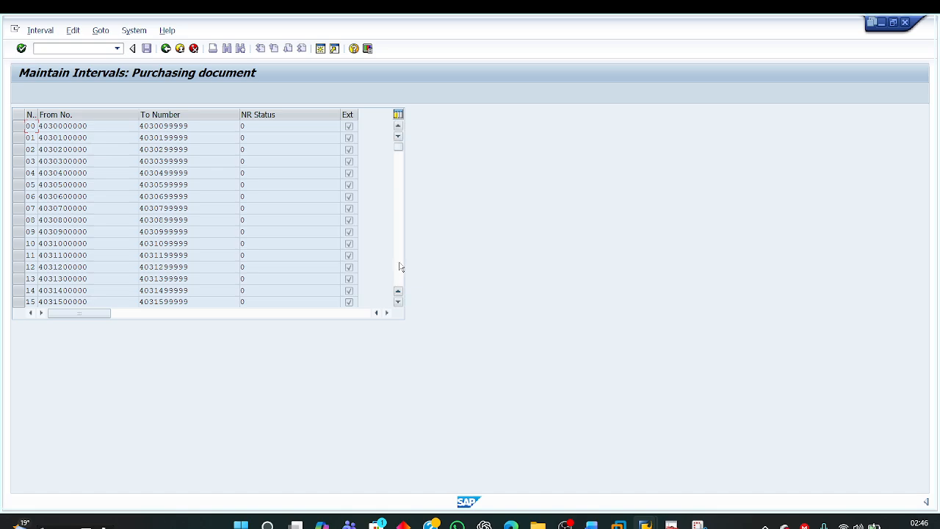
Find interval 46 in the purchasing document intervals and examine its from and to numbers.
click(400, 266)
click(402, 267)
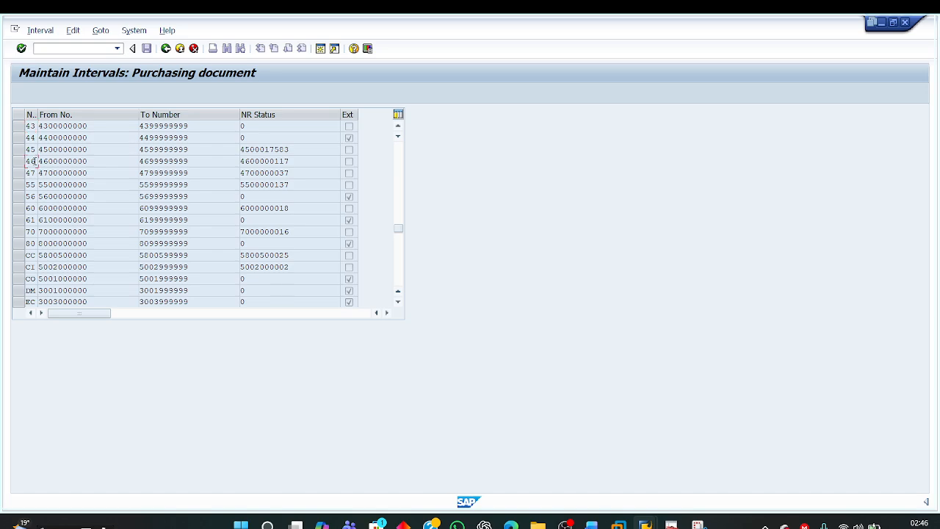
double_click(33, 162)
click(83, 161)
drag(89, 160, 20, 160)
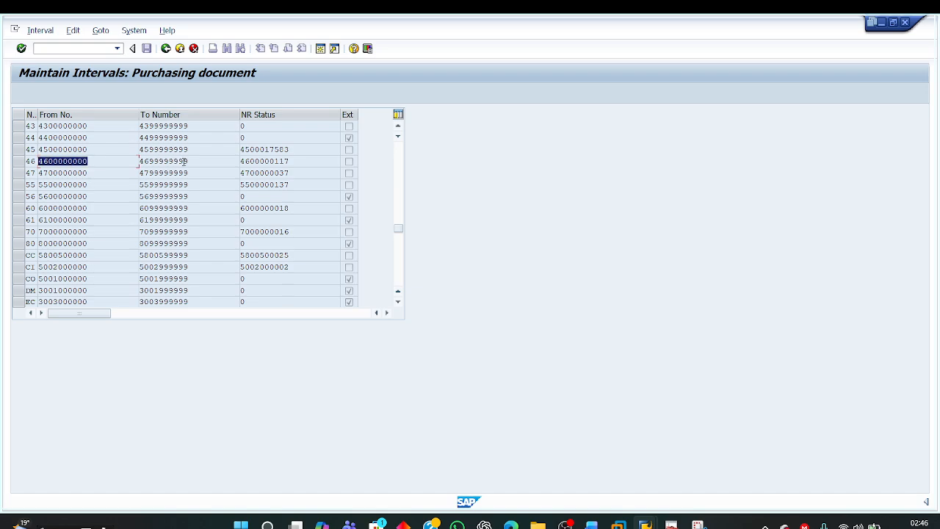
drag(191, 161, 116, 159)
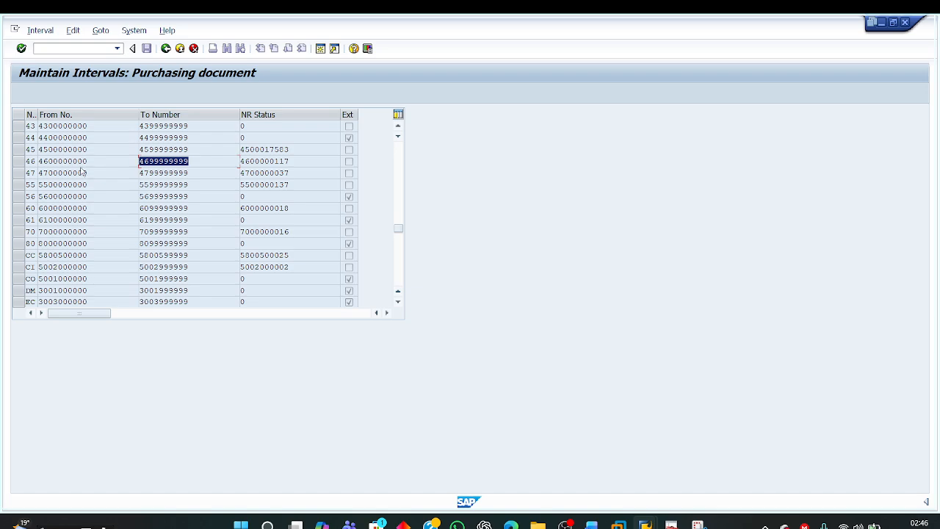
Compare the leading and remaining digits of the from and to numbers of interval 46.
drag(89, 162, 19, 164)
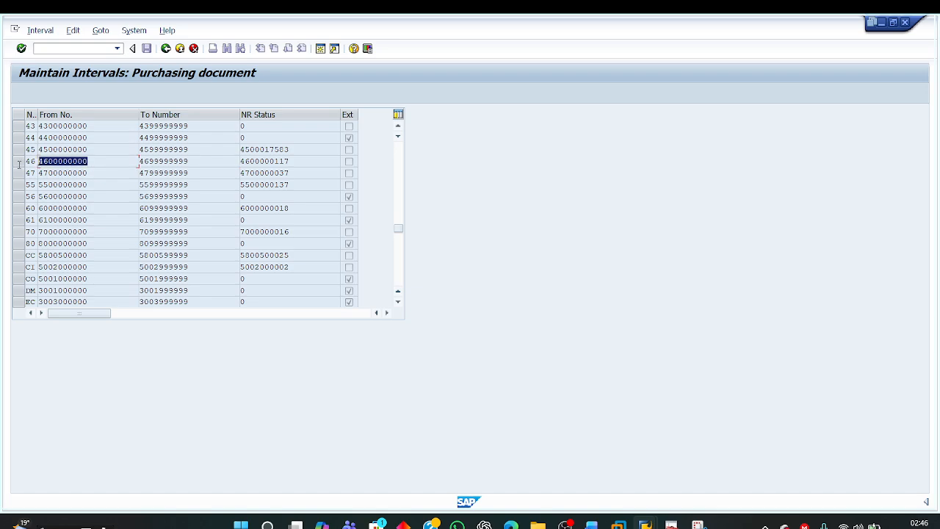
click(153, 161)
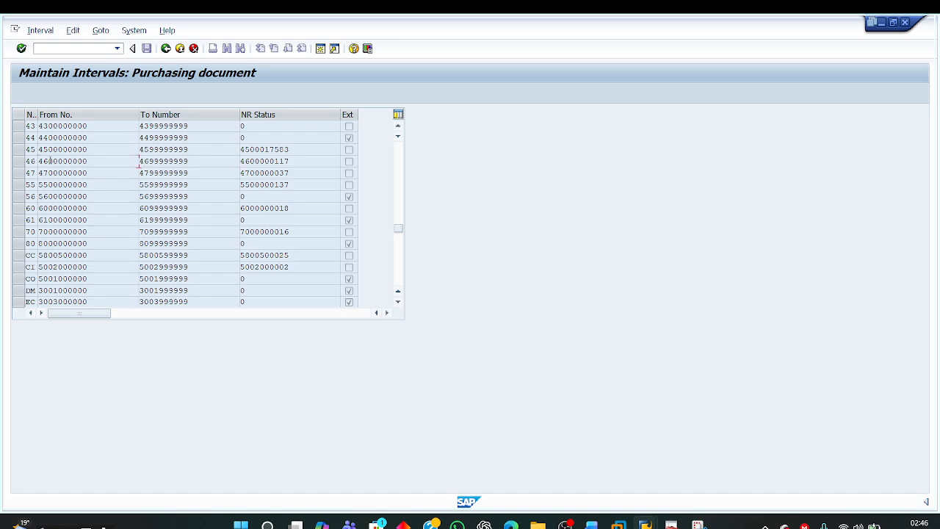
drag(48, 160, 88, 161)
click(149, 161)
drag(149, 161, 200, 162)
Switch to the displayed contract window and leave the contract display, returning to SAP Easy Access.
mouse_move(643, 524)
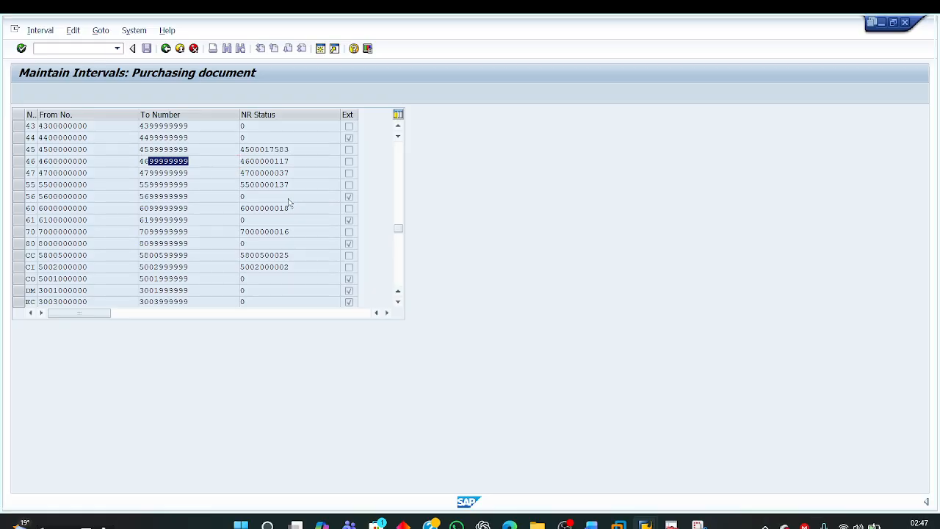
click(166, 48)
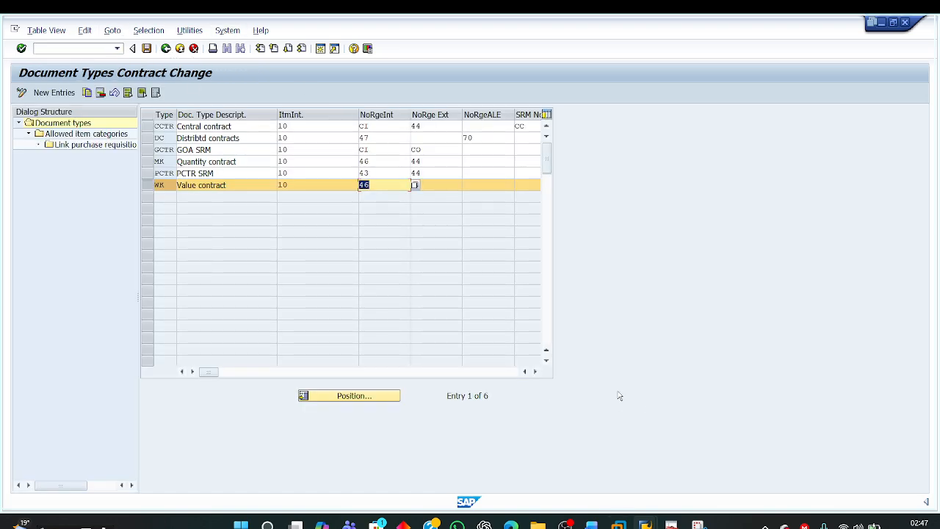
mouse_move(649, 522)
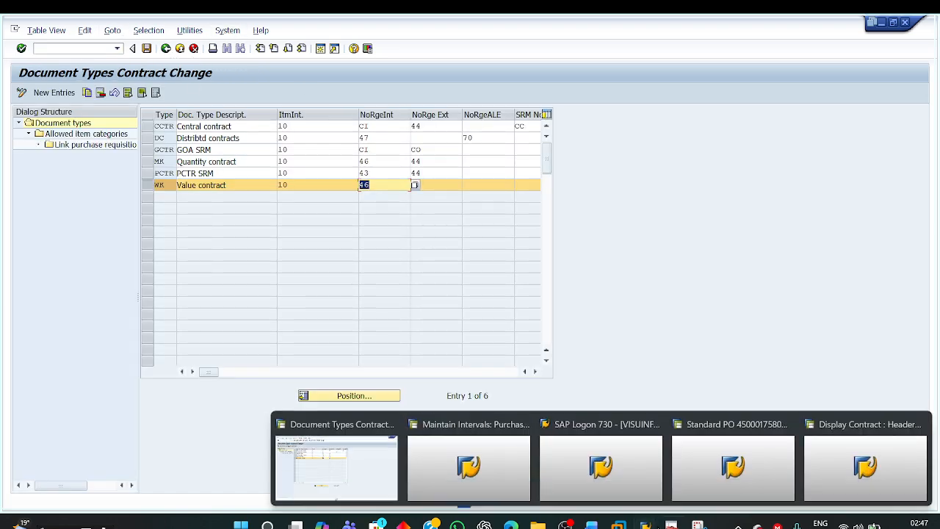
click(835, 462)
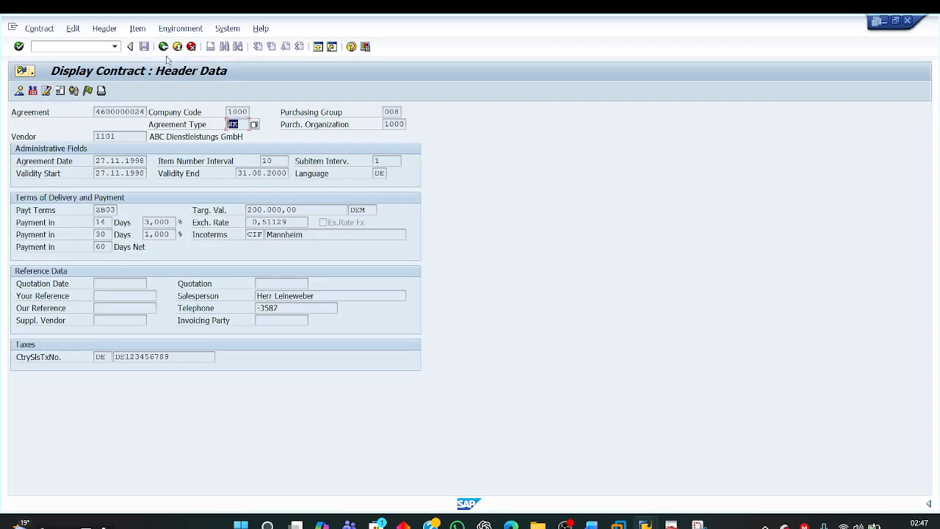
click(163, 46)
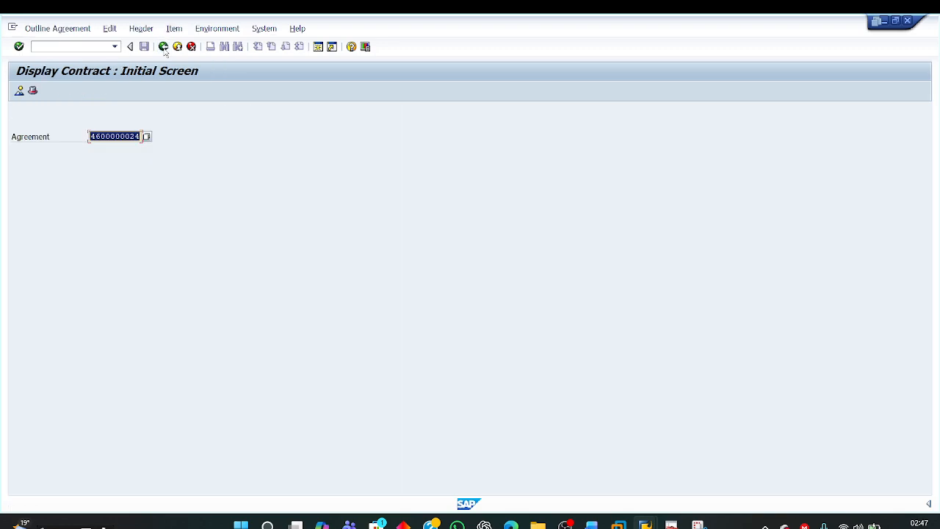
click(163, 46)
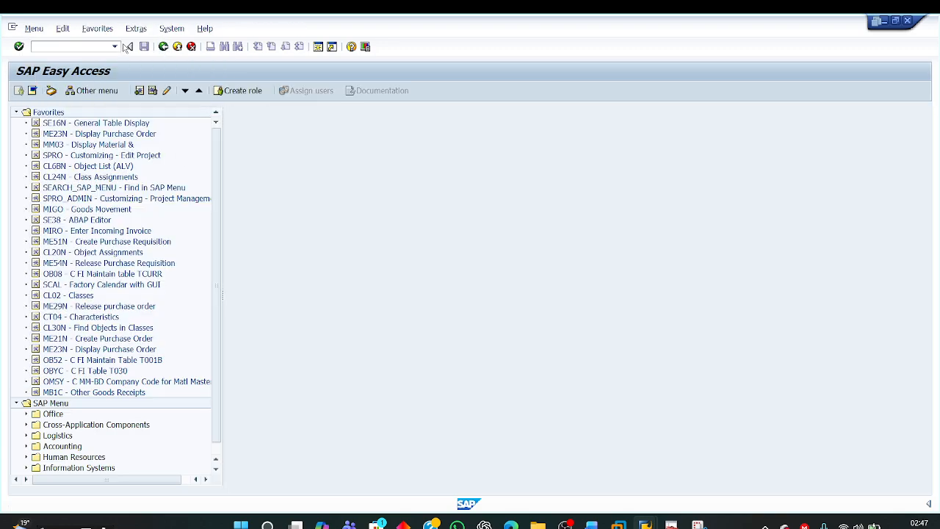
Run transaction ME33L and display the proposed scheduling agreement.
click(115, 46)
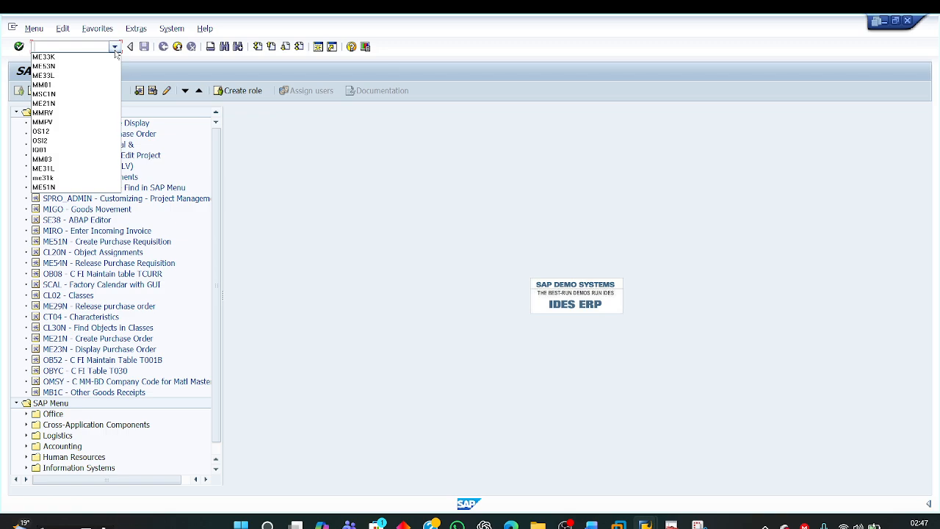
click(53, 76)
click(70, 45)
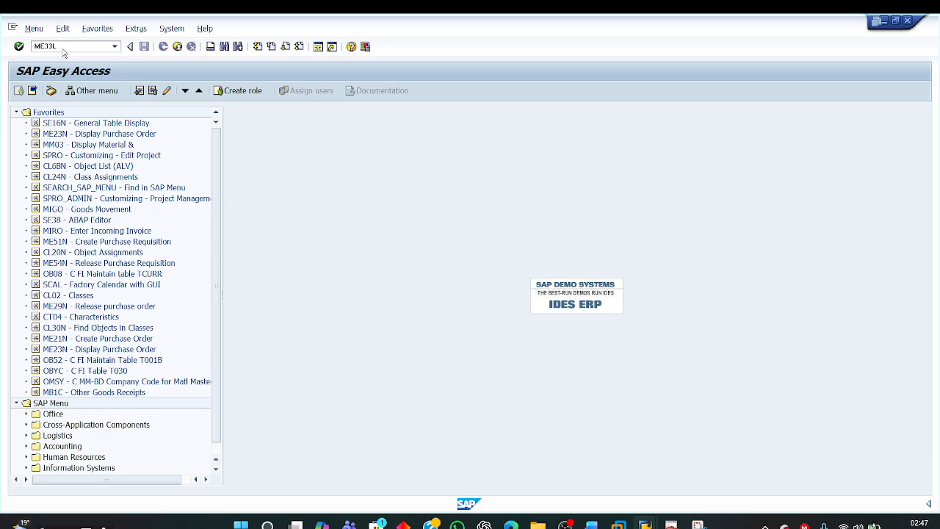
key(Return)
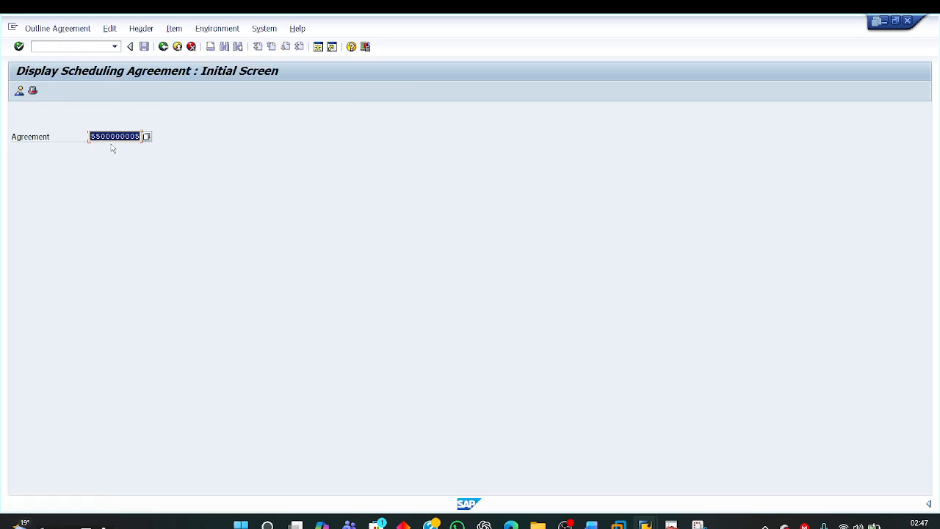
key(Return)
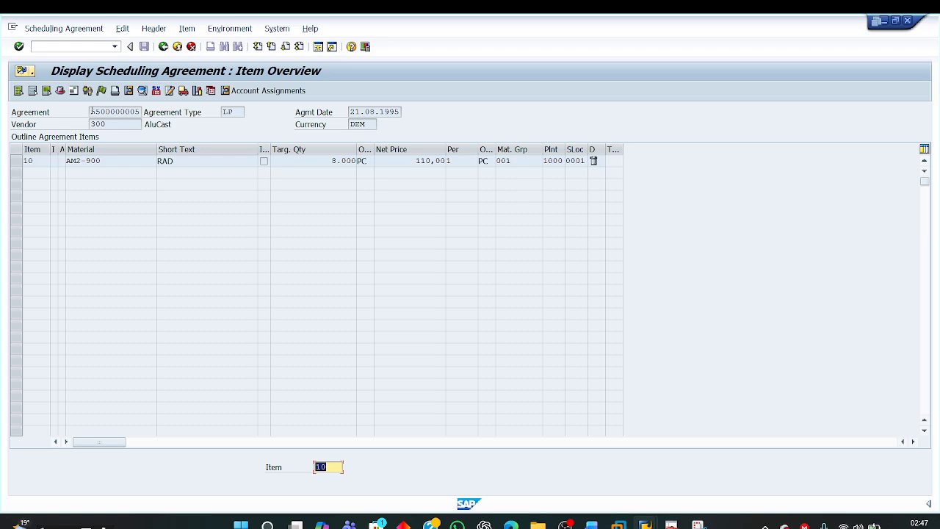
Check the scheduling agreement's number and agreement type in the item overview and in the header data.
drag(91, 111, 146, 112)
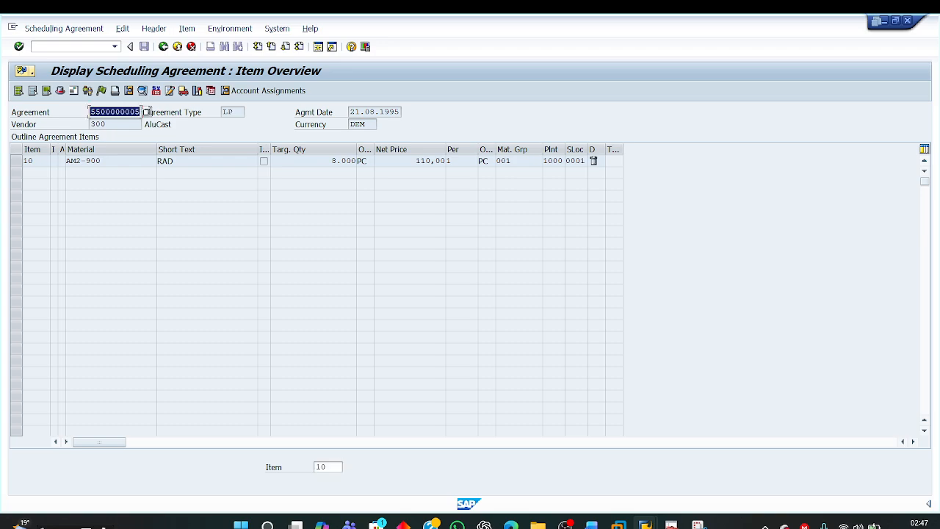
click(224, 111)
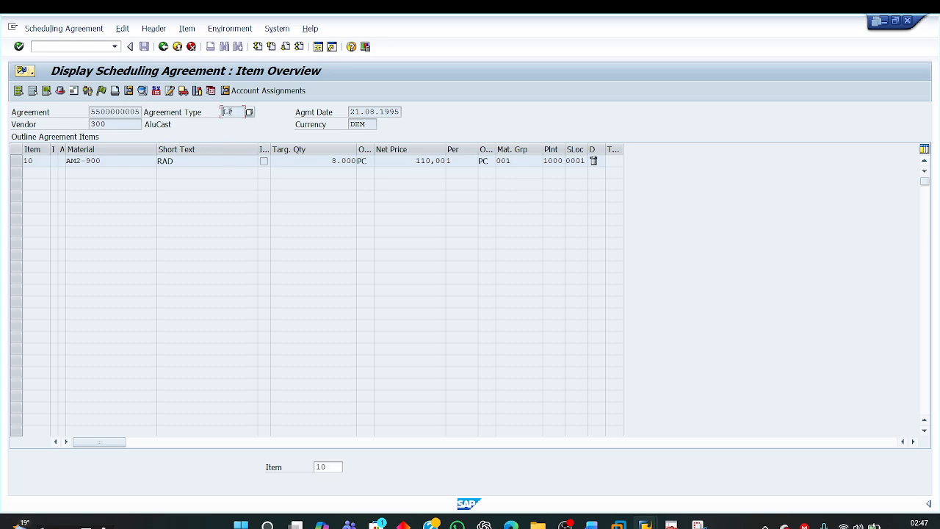
drag(233, 111, 204, 110)
click(60, 91)
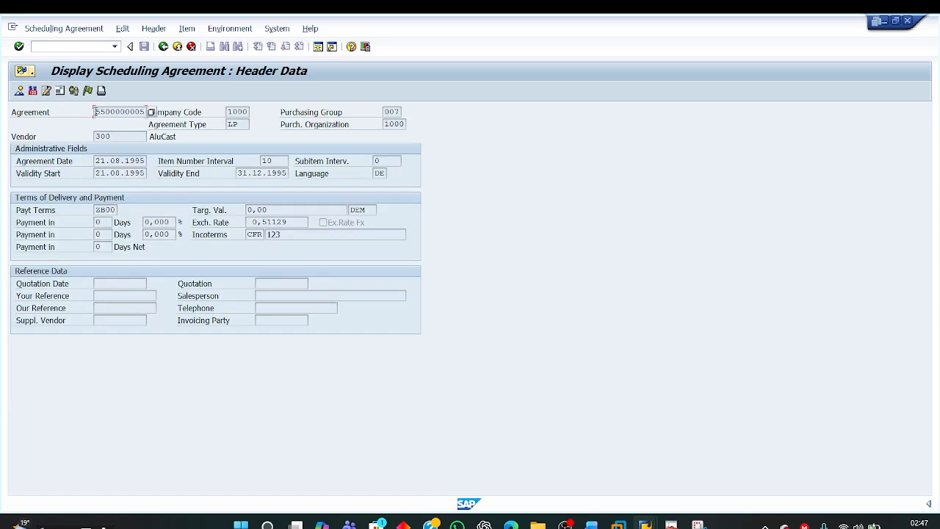
drag(96, 112, 159, 115)
drag(239, 124, 216, 126)
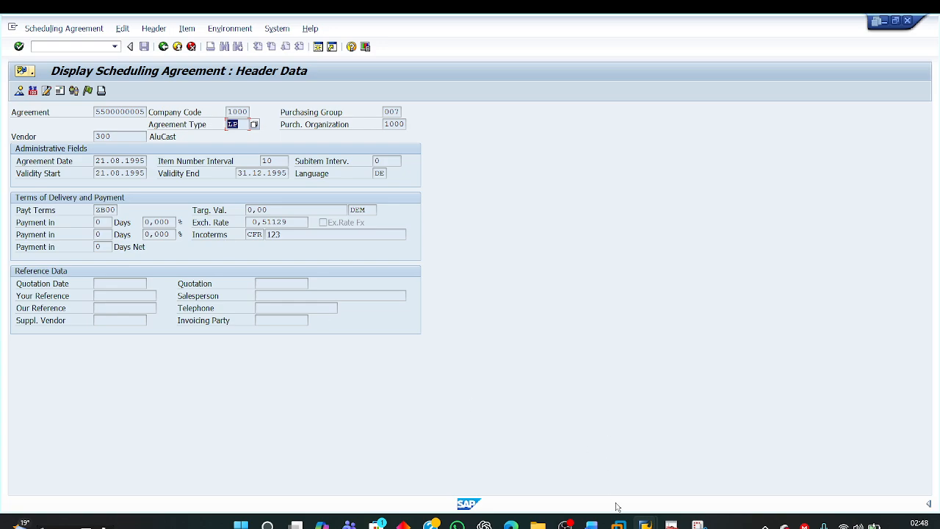
In the contract document types window, return to the IMG and open Define Document Types under Scheduling Agreement.
mouse_move(621, 516)
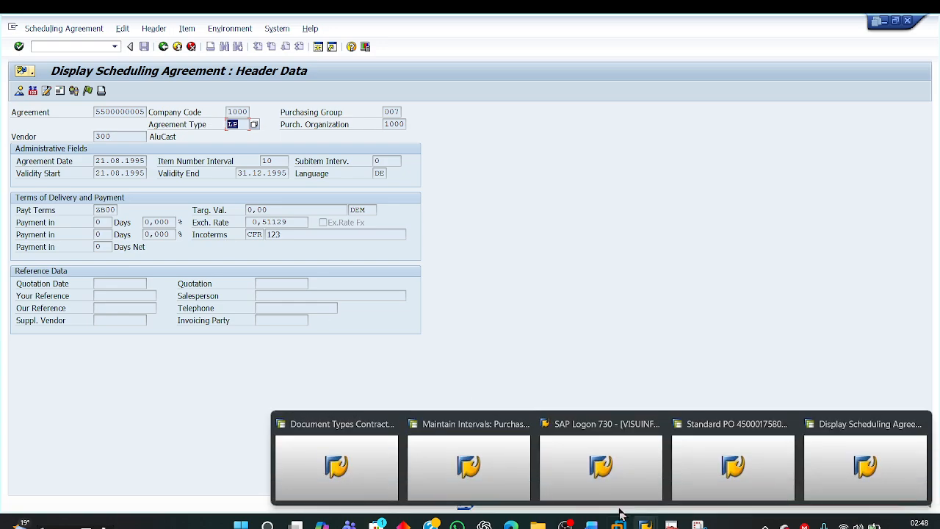
click(363, 458)
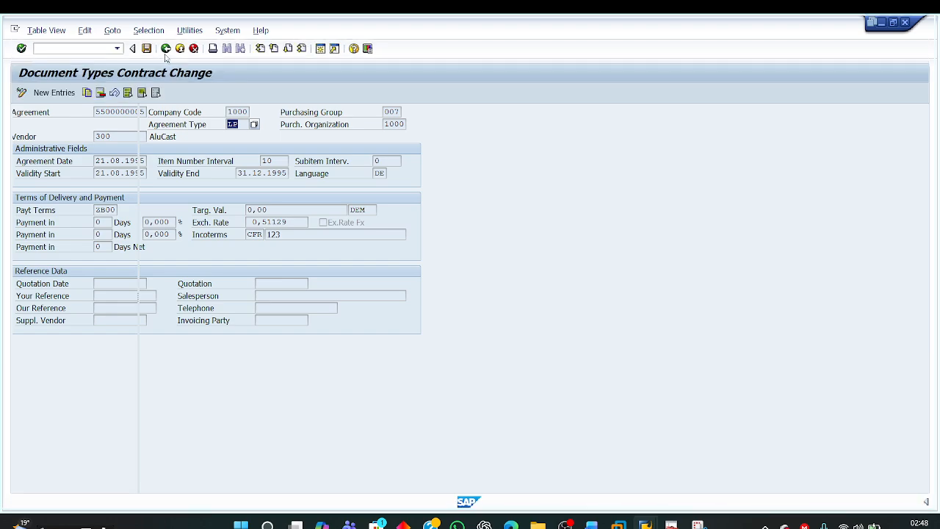
click(166, 50)
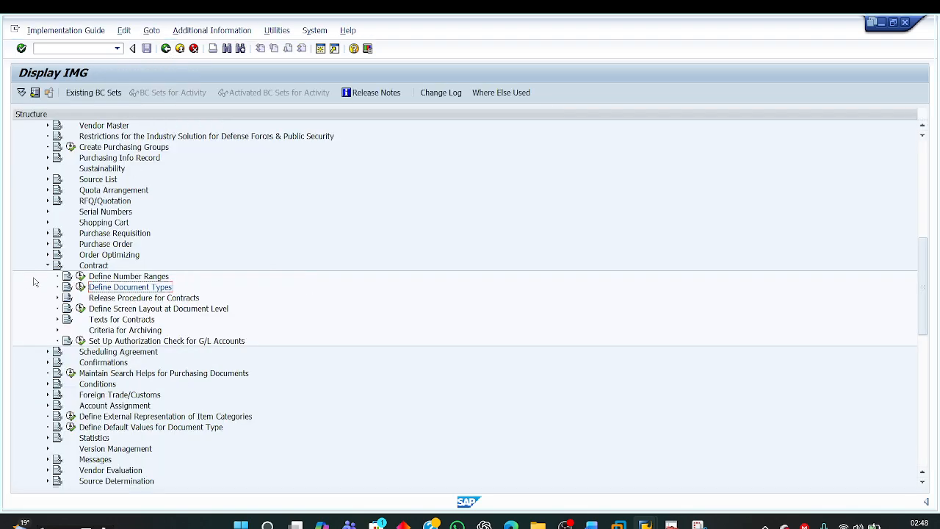
click(47, 265)
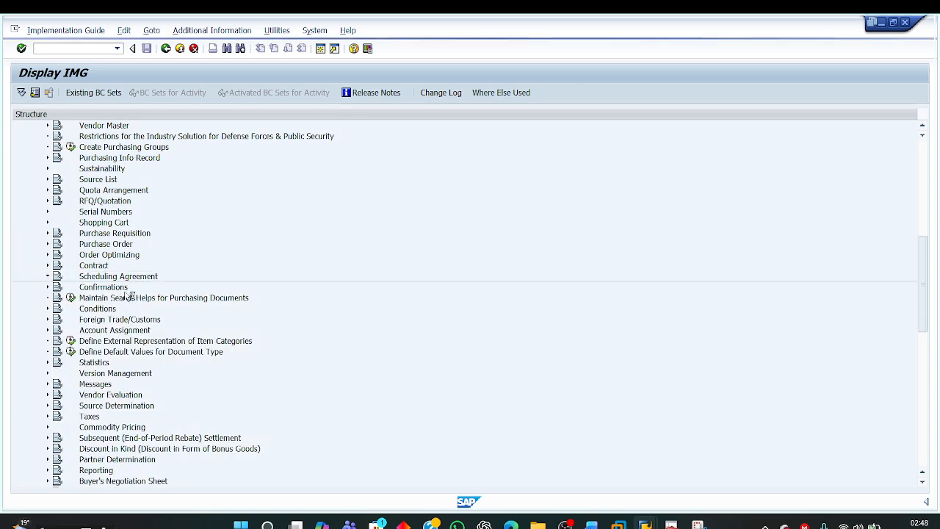
click(81, 299)
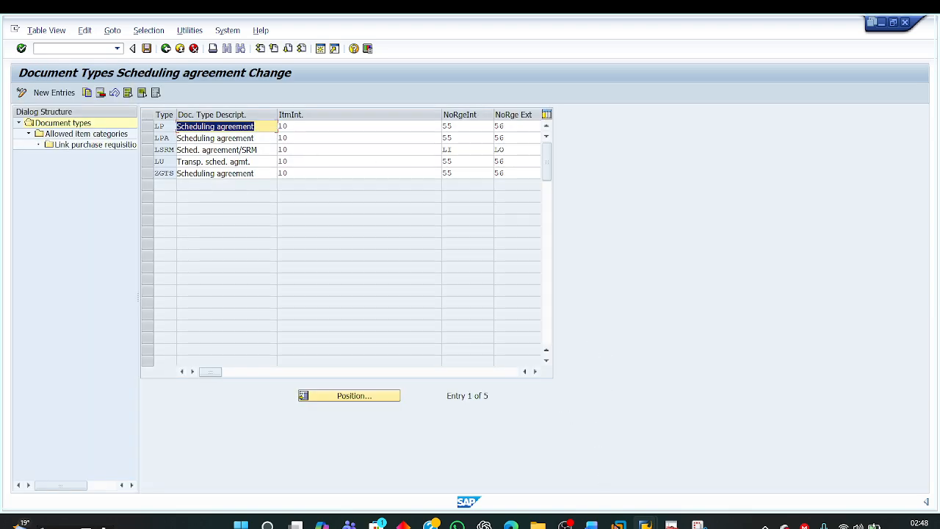
Recheck the displayed agreement's type, then narrow the ItmInt. column in the scheduling agreement document types and check the NoRgeInt value of LP.
mouse_move(645, 523)
click(816, 456)
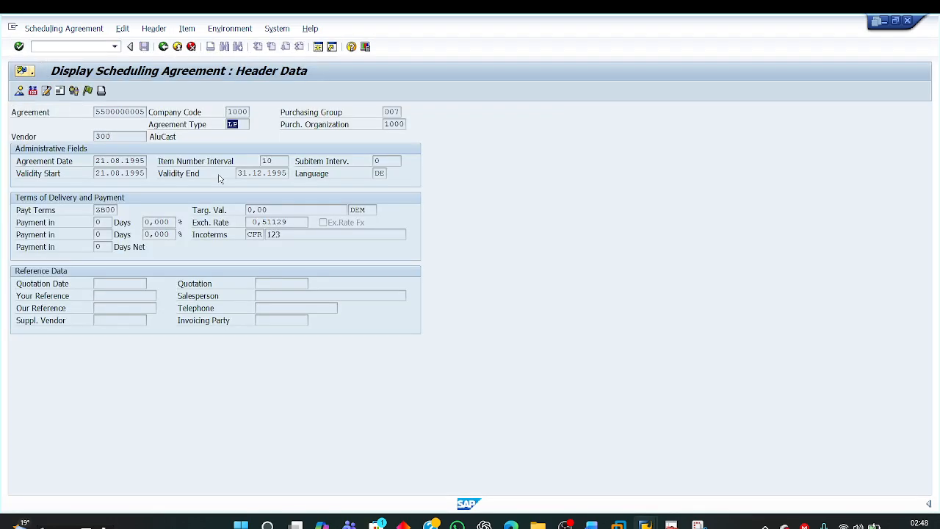
click(237, 124)
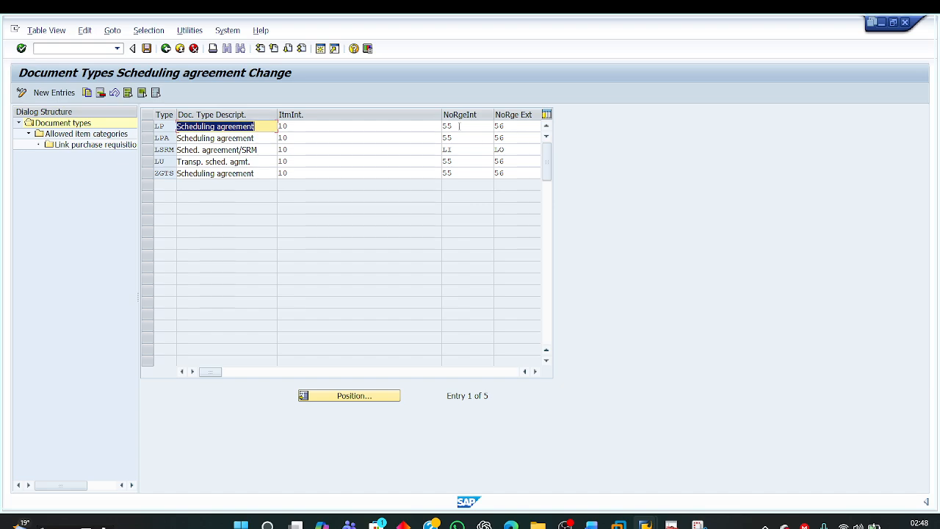
drag(441, 116, 309, 121)
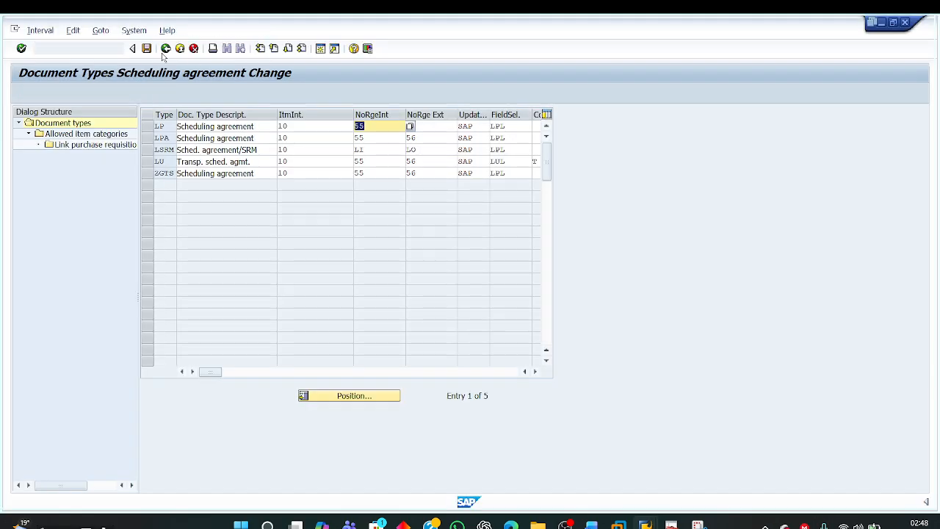
In the purchasing document intervals window, return to the IMG, open Define Number Ranges under Scheduling Agreement and display the intervals.
click(166, 52)
click(166, 50)
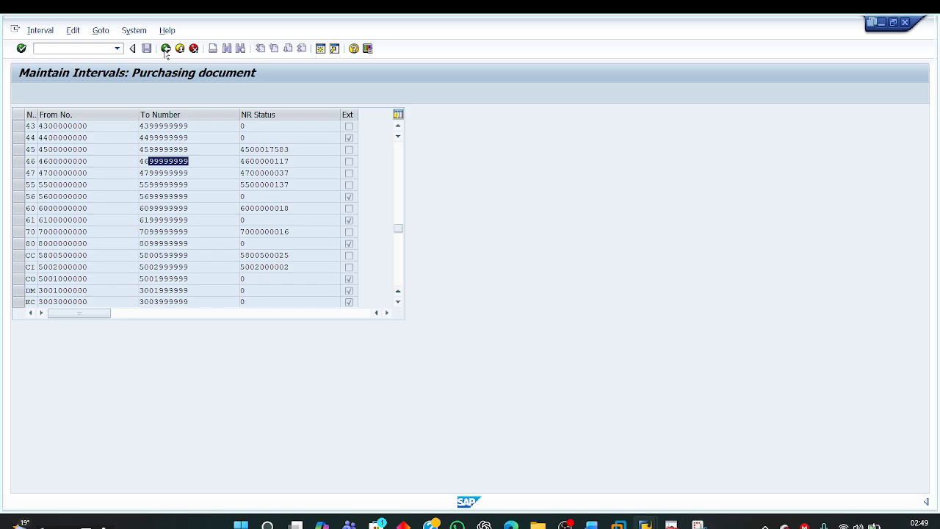
click(166, 50)
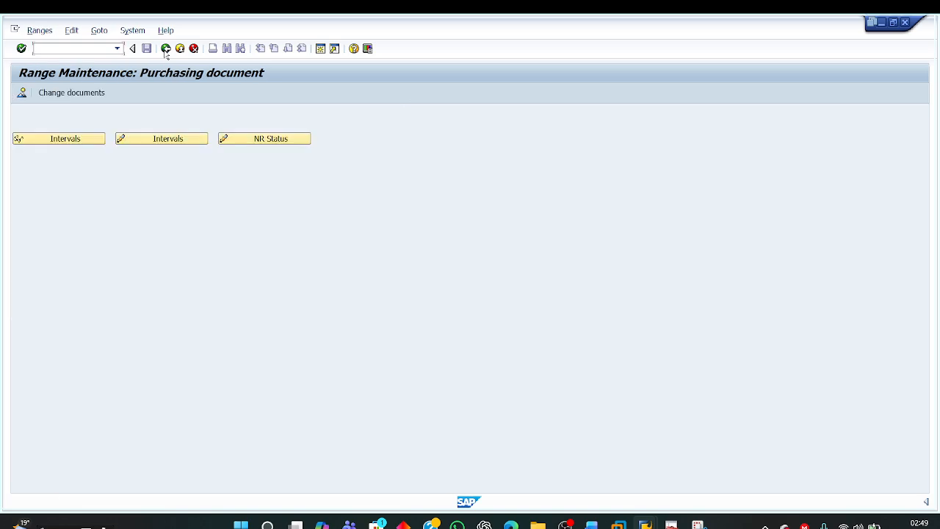
click(166, 49)
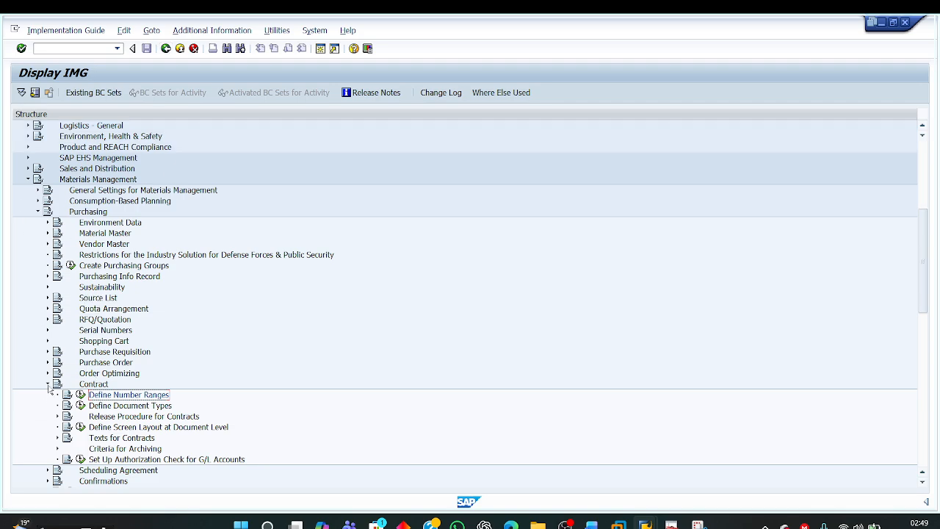
click(48, 385)
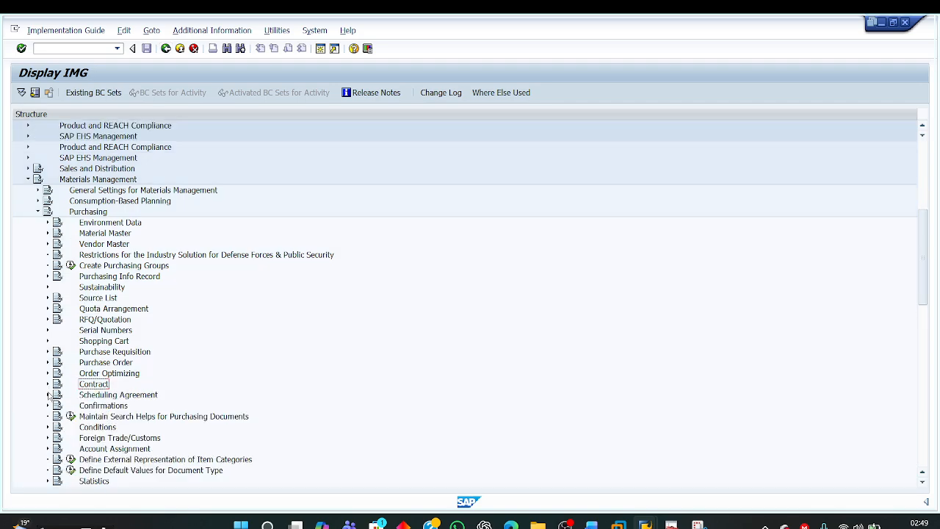
click(47, 394)
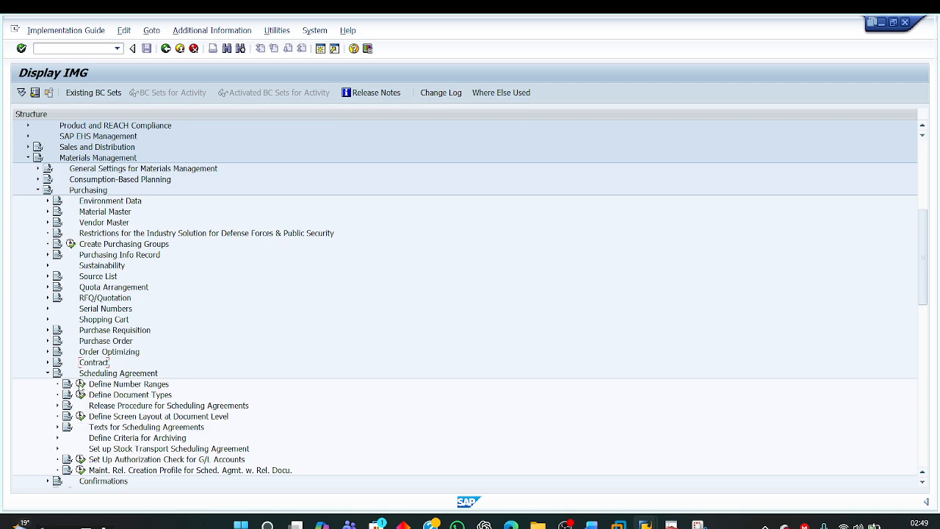
click(81, 383)
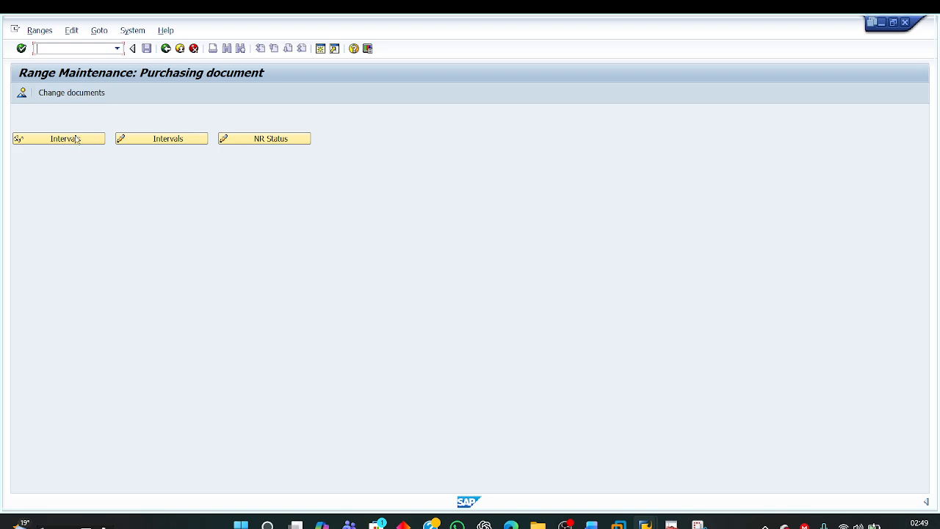
click(75, 140)
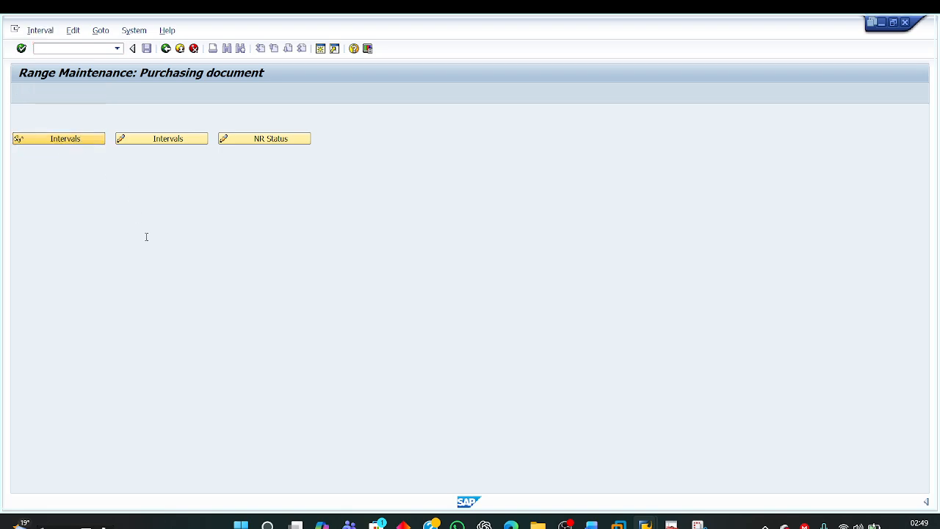
Find interval 55 in the purchasing document intervals and examine its from and to numbers.
click(399, 260)
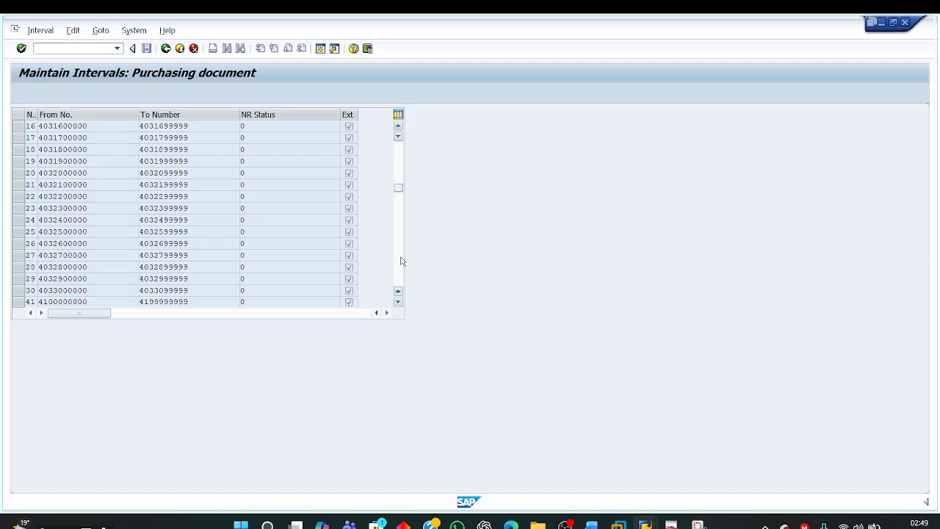
click(400, 261)
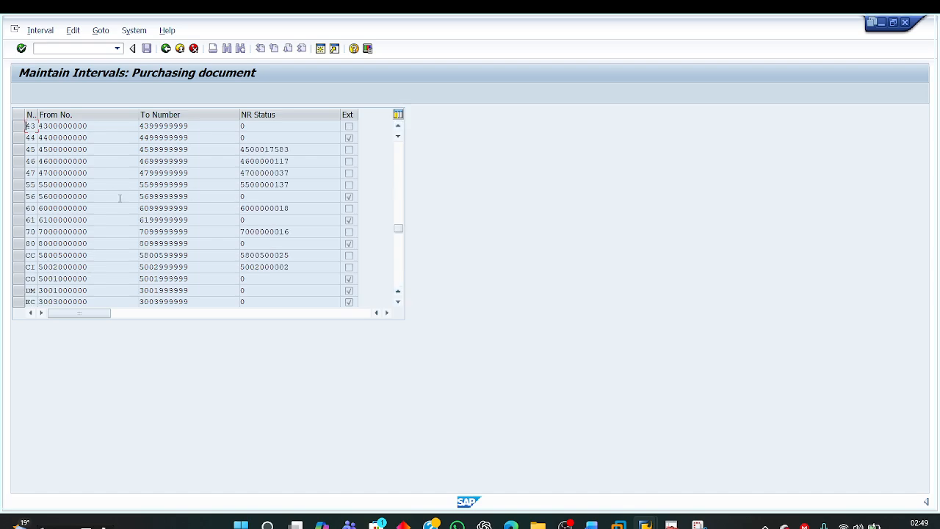
click(31, 184)
double_click(30, 185)
drag(90, 184, 14, 184)
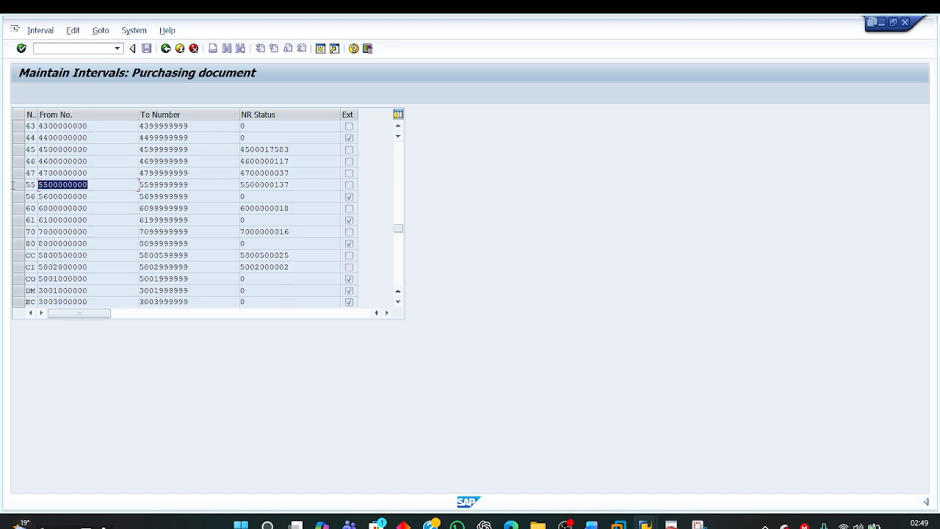
drag(150, 185, 214, 184)
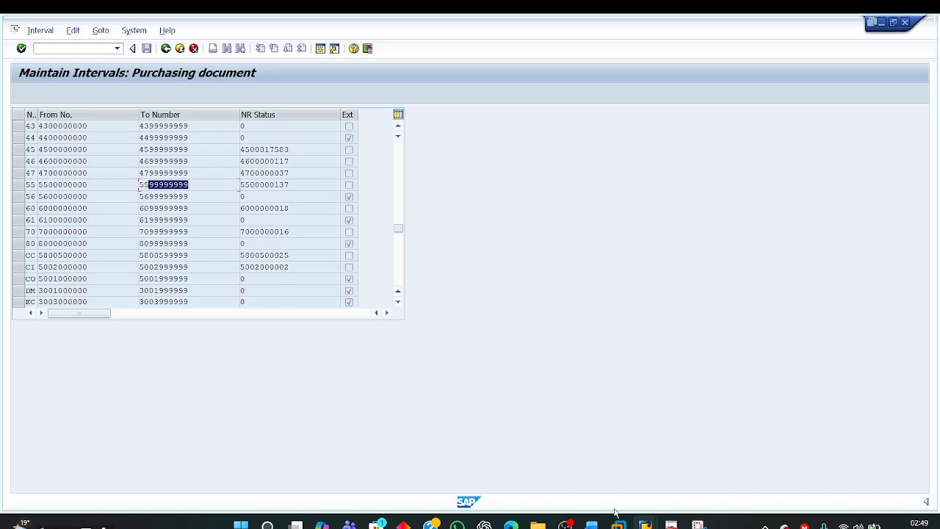
Check the agreement number in the displayed scheduling agreement's header data, then return to the scheduling agreement document types window.
mouse_move(619, 523)
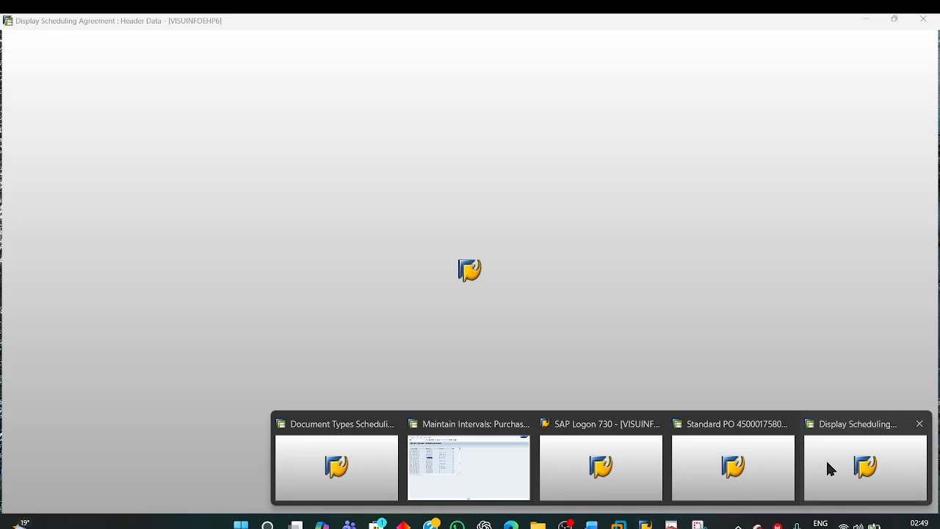
click(827, 466)
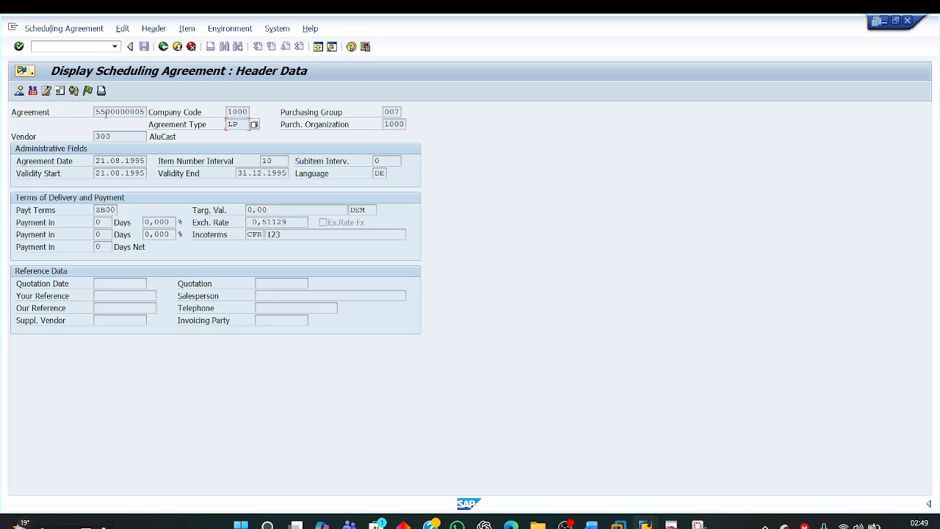
drag(95, 112, 147, 113)
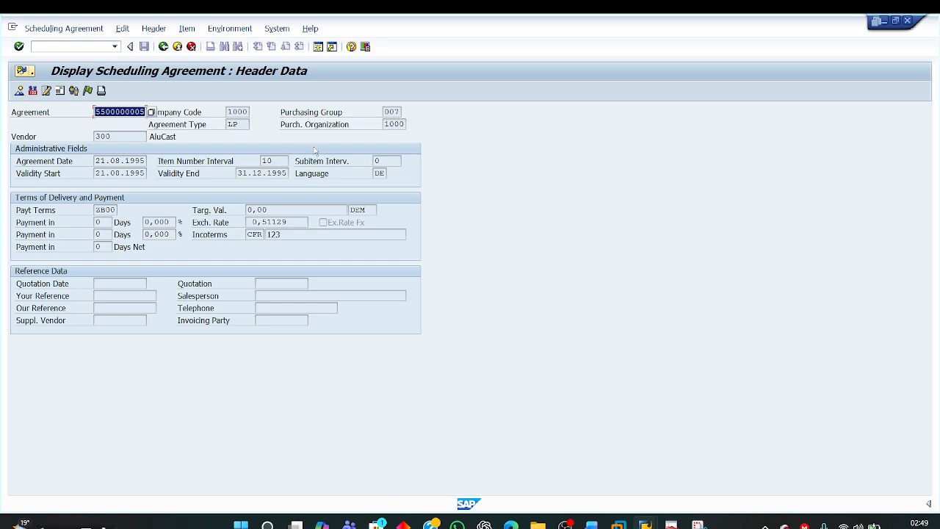
mouse_move(645, 523)
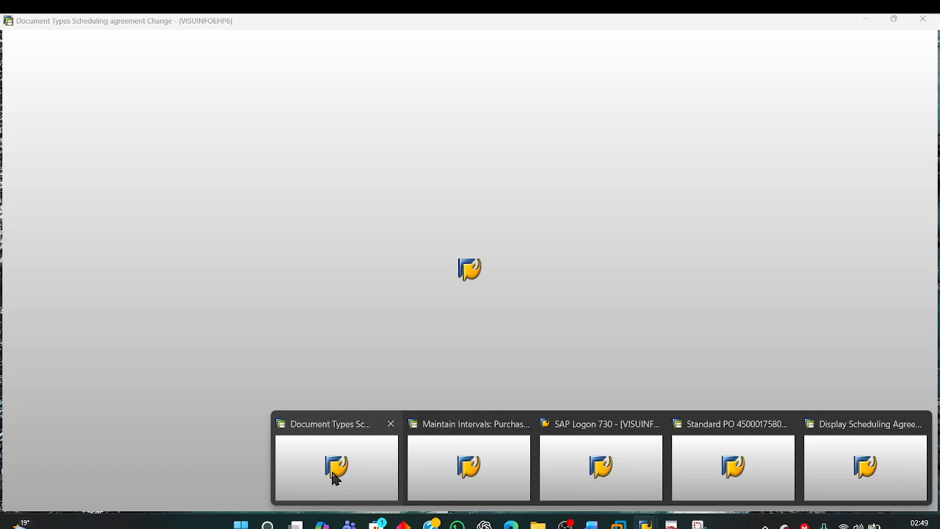
click(334, 475)
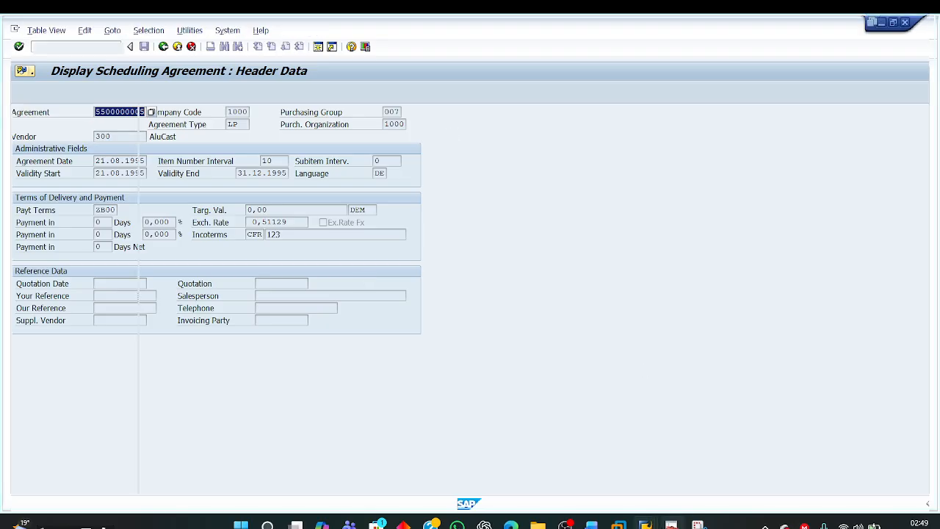
mouse_move(645, 524)
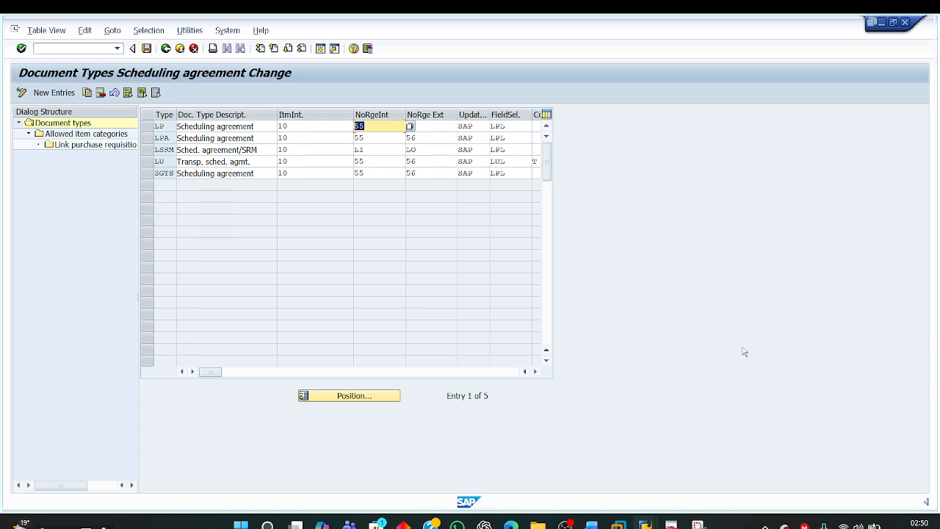
mouse_move(564, 524)
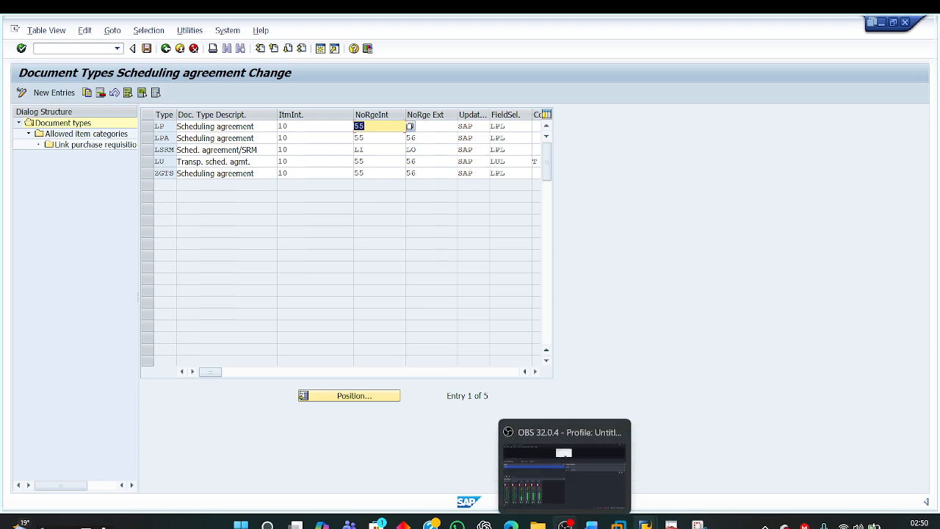